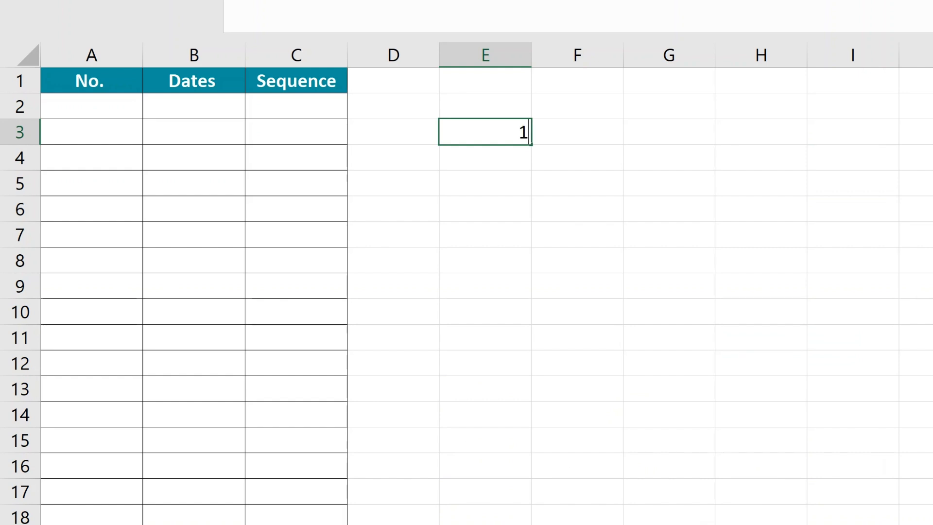
- Enter 2 in cell E4 and 3 in cell E5, below the 1 in E3
key("Down")
type("2")
key("Return")
type("3")
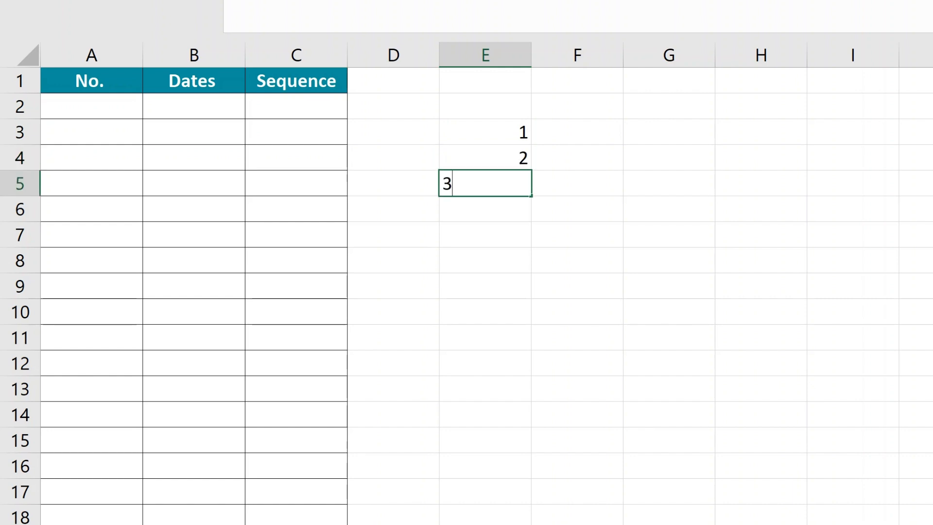
key("Return")
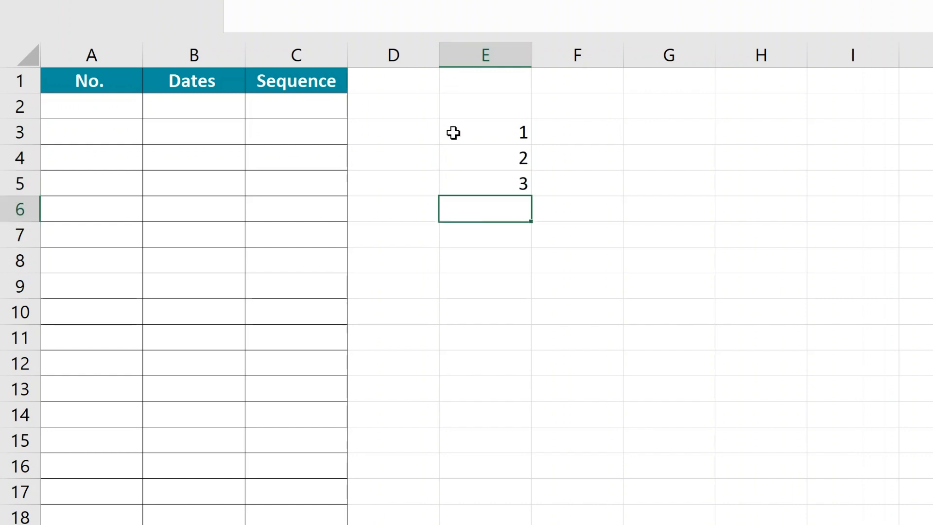
- Autofill the number series from E3:E5 down column E to row 19, and extend it further to row 28
left_click_drag(489, 125, 501, 194)
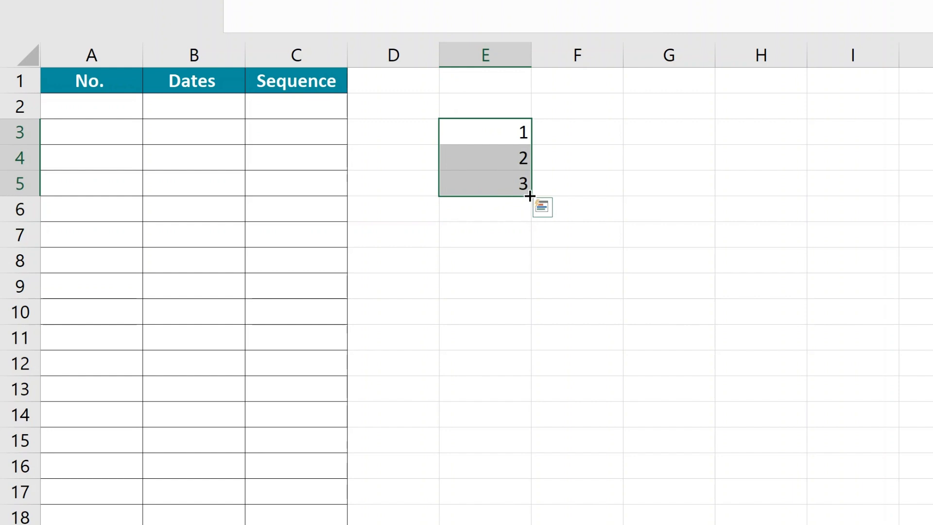
left_click_drag(525, 219, 543, 523)
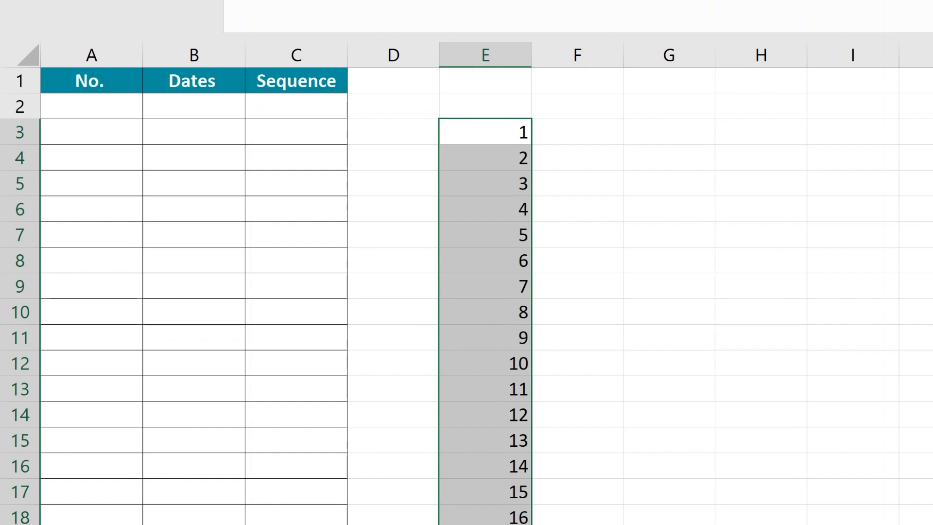
scroll(535, 410, "down", 5)
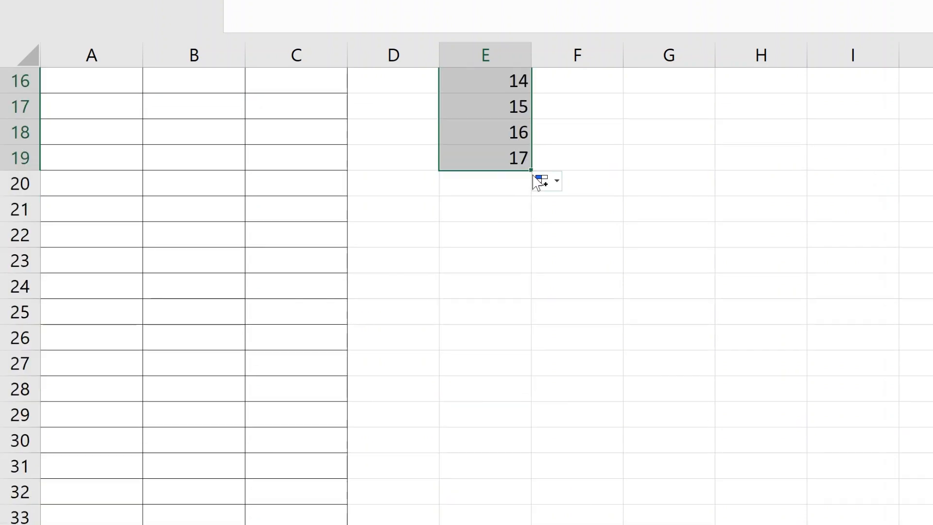
left_click_drag(530, 170, 534, 402)
left_click_drag(671, 214, 807, 398)
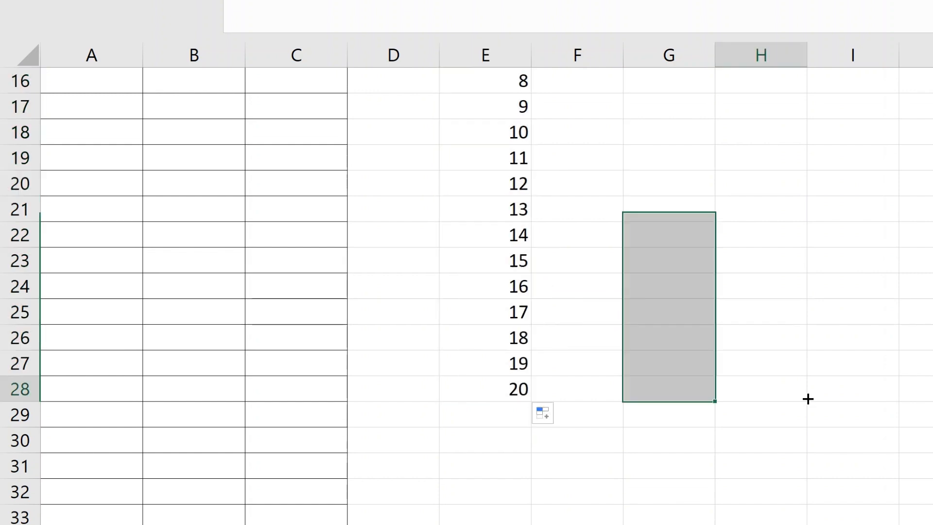
- Undo the autofill and the test numbers entered in column E
key("ctrl+z")
key("ctrl+z")
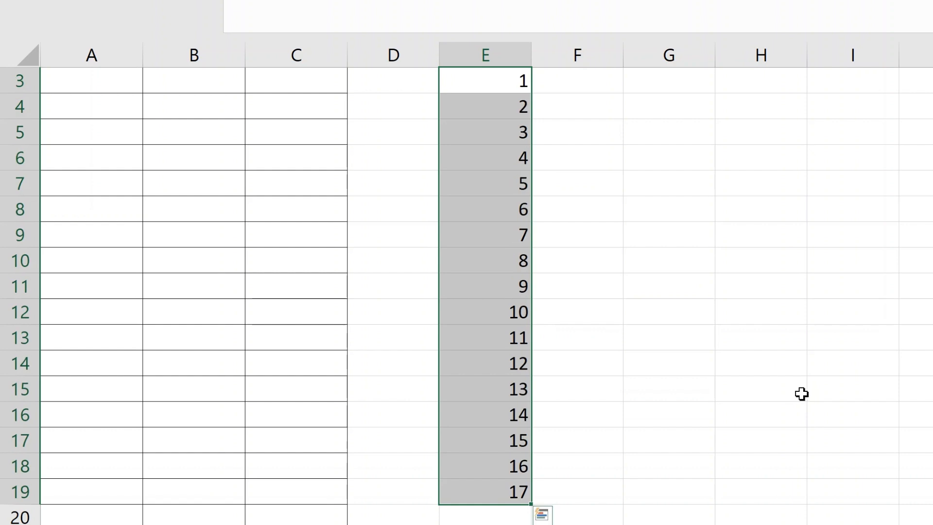
key("ctrl+z")
scroll(717, 364, "up", 1)
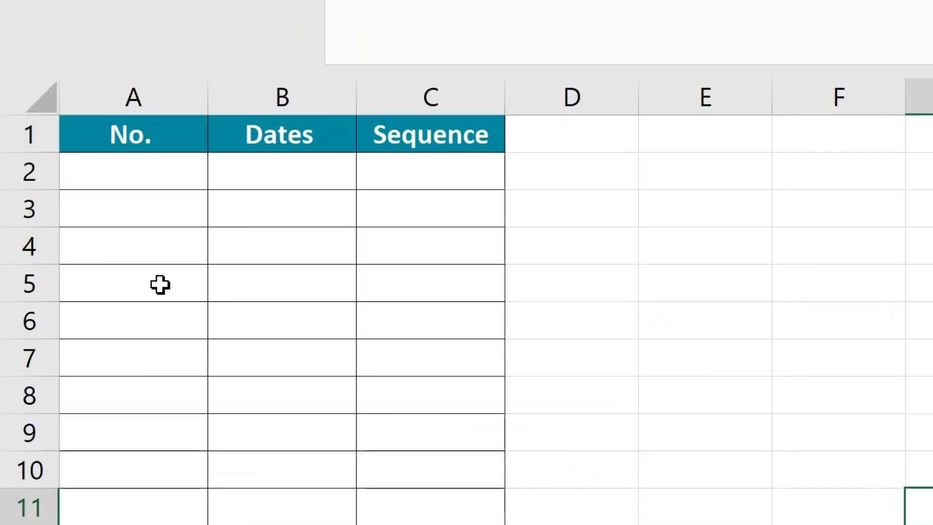
- Enter 1 in cell A2 and fill a linear series down the column with step value 1 and stop value 1000
left_click(142, 174)
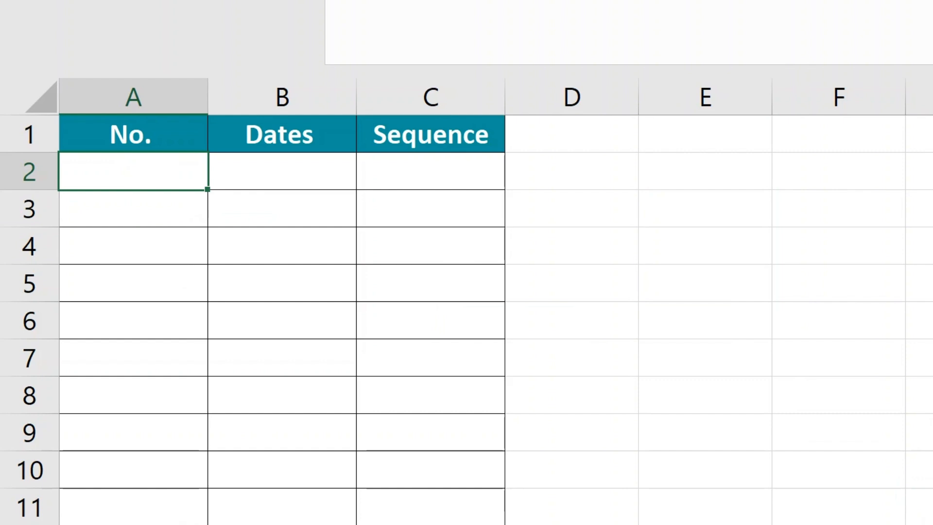
type("1")
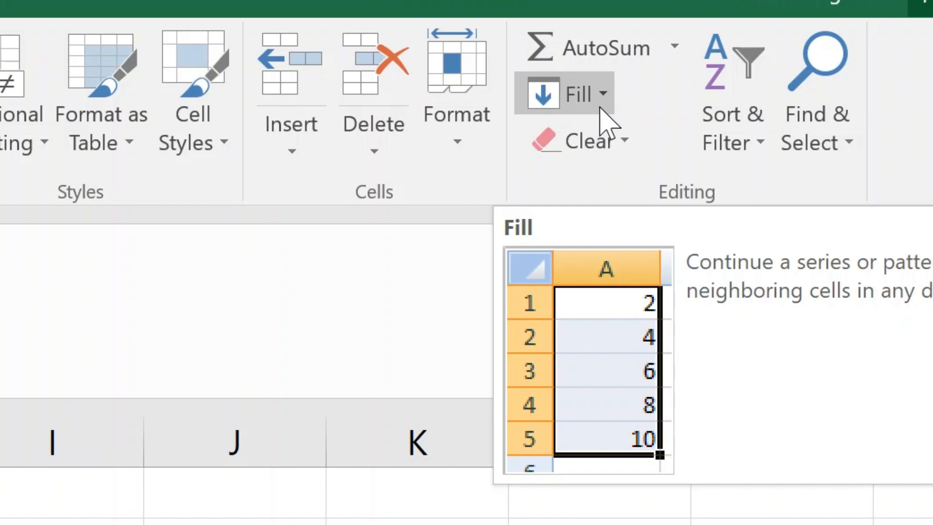
left_click(604, 105)
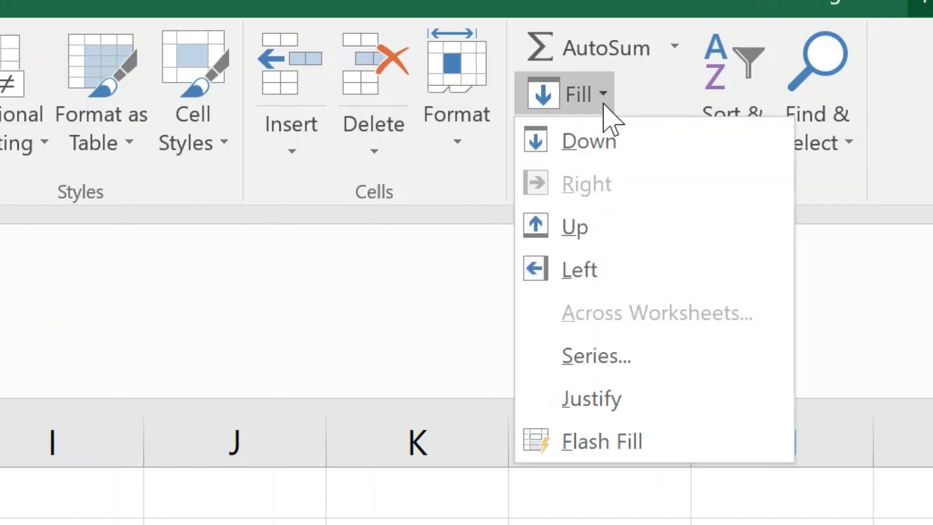
left_click(609, 365)
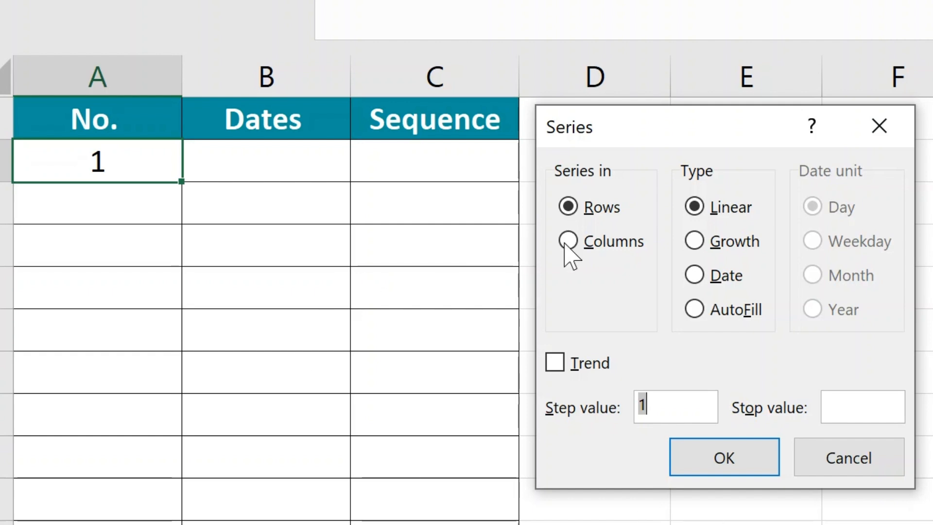
left_click(620, 239)
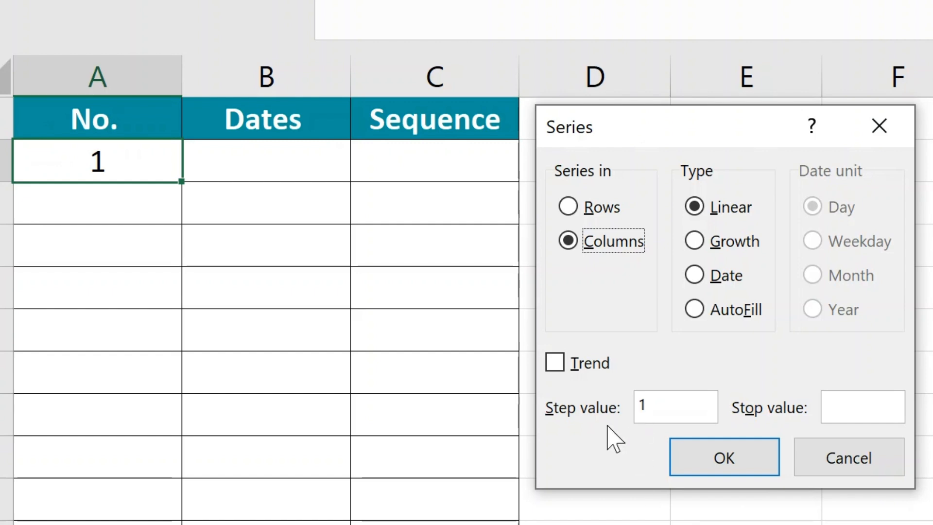
left_click(861, 411)
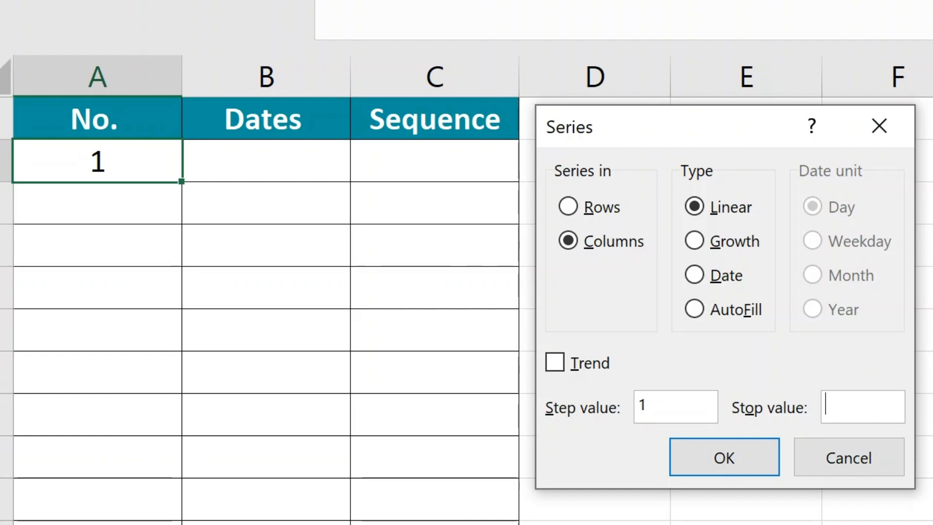
type("1000")
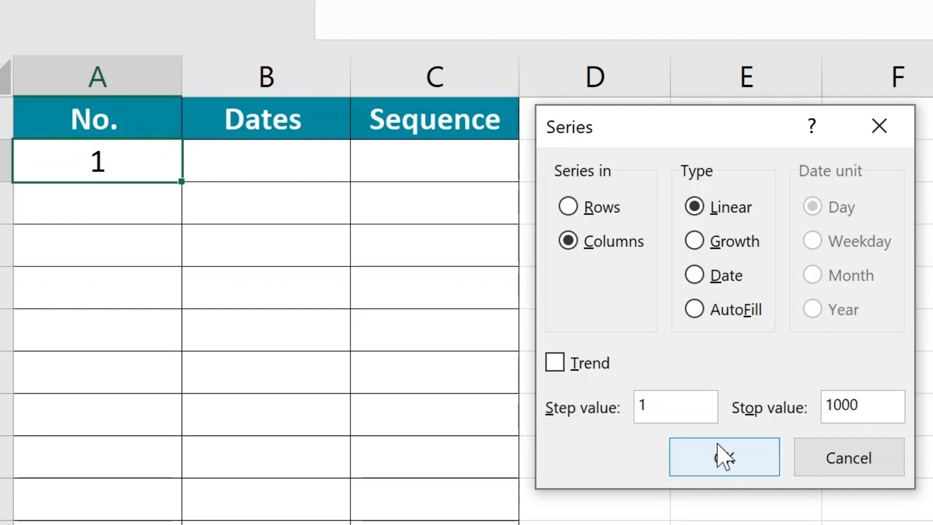
left_click(724, 459)
left_click(750, 522)
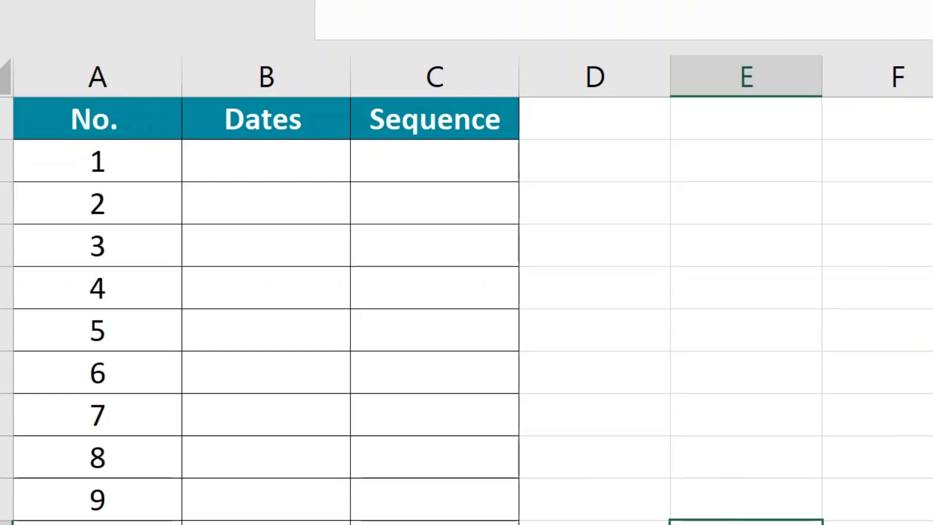
- Check the numbers filled down the No. column
scroll(103, 440, "down", 1)
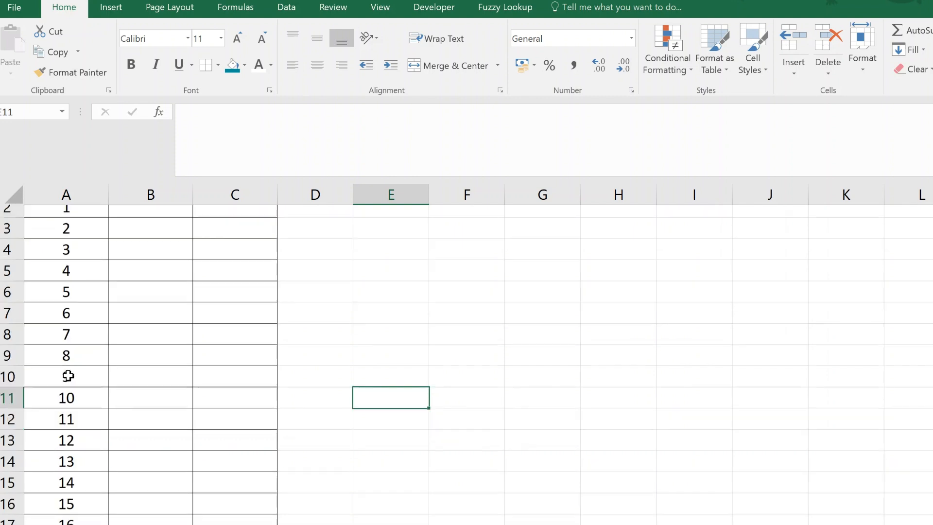
scroll(68, 375, "down", 20)
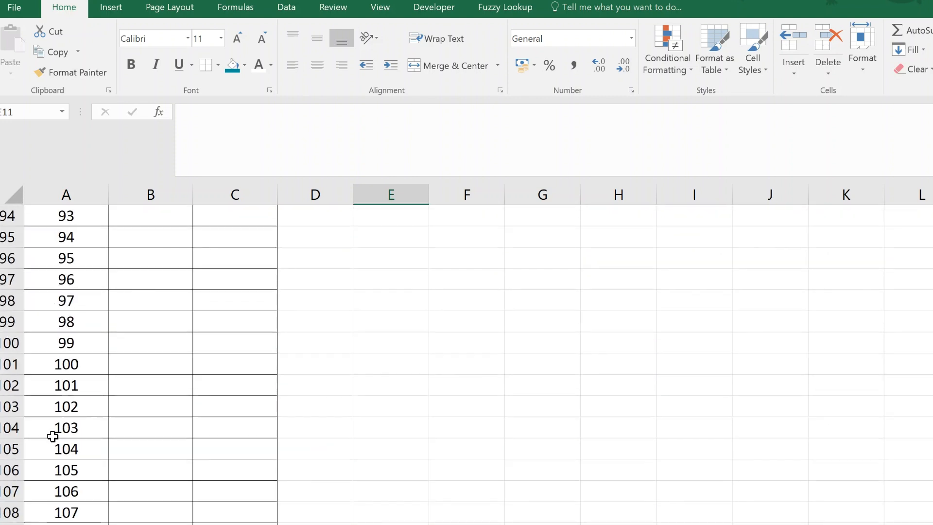
scroll(52, 436, "down", 20)
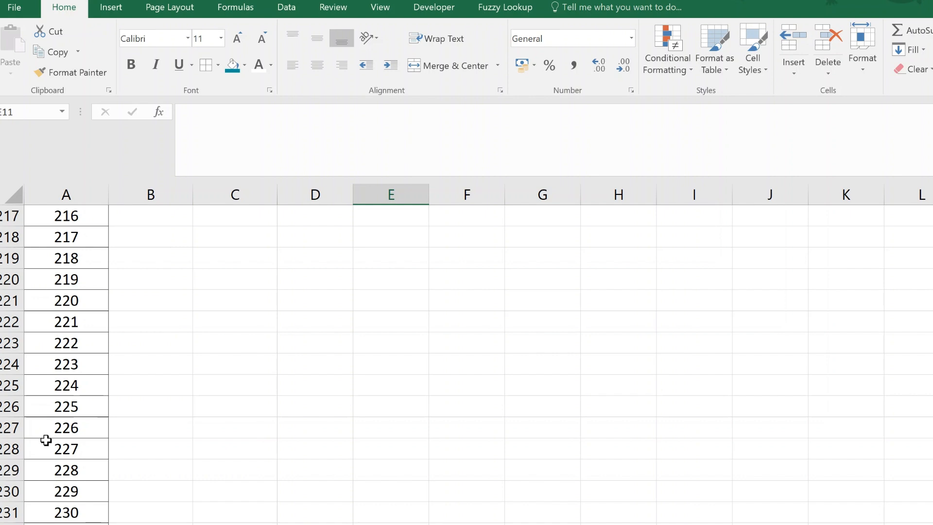
scroll(46, 440, "down", 5)
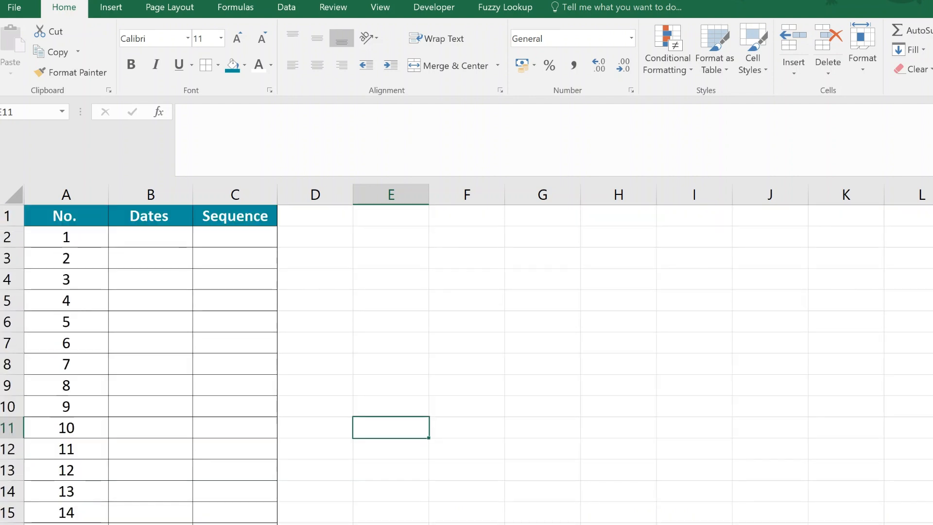
left_click(524, 405)
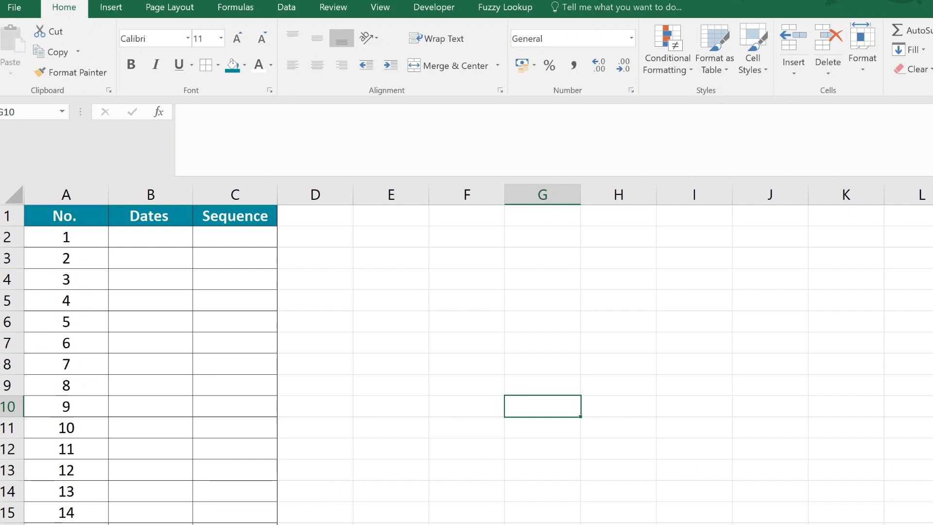
- Enter the start date 01/01/2025 in cell B2 under Dates
left_click(150, 243)
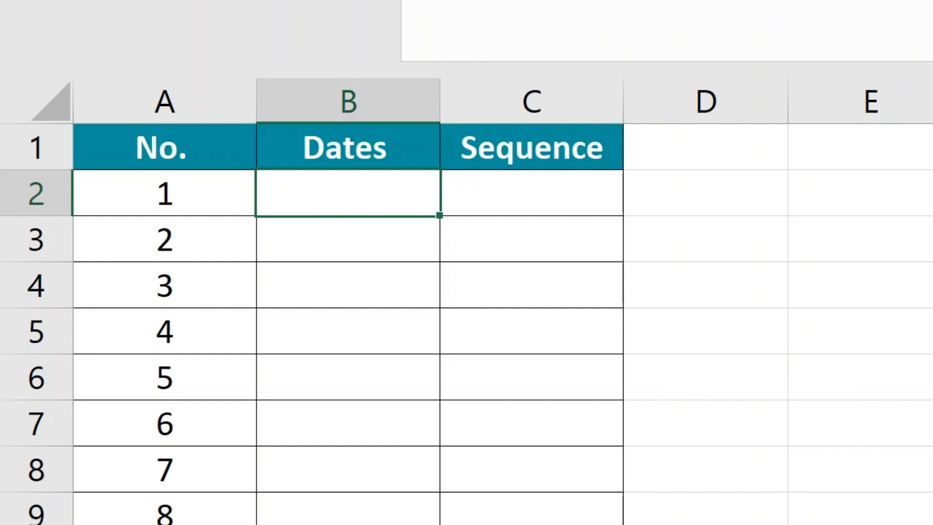
type("01")
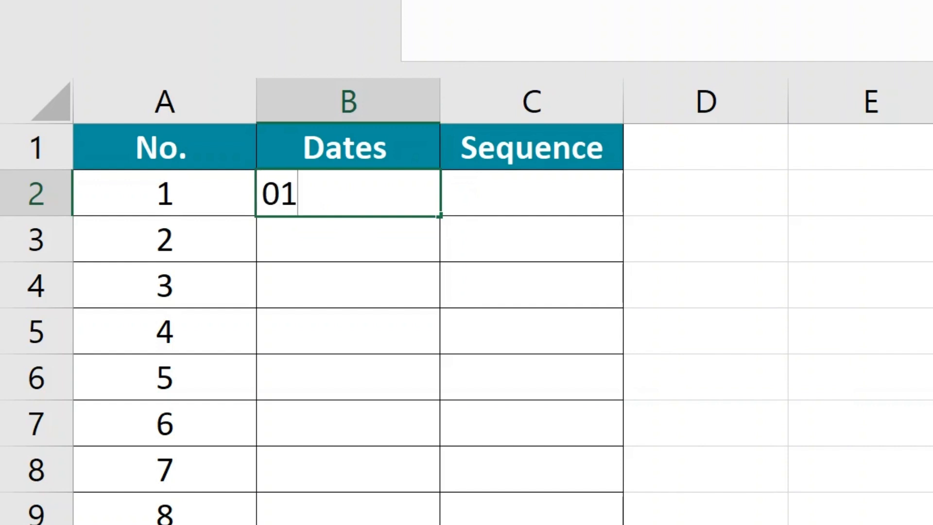
type("/01/2025")
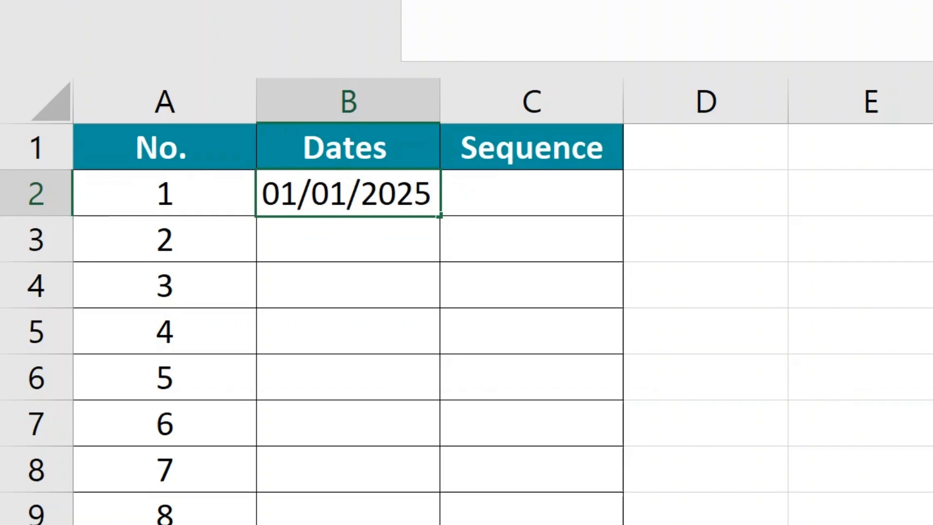
left_click(930, 514)
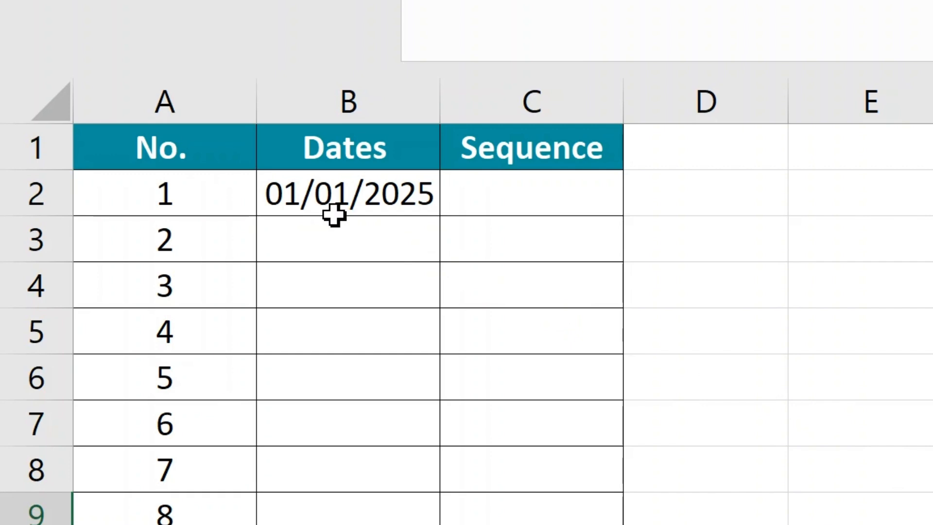
- Fill a daily date series down the column from B2 with step value 1 and stop value 31/12/2025
left_click(378, 198)
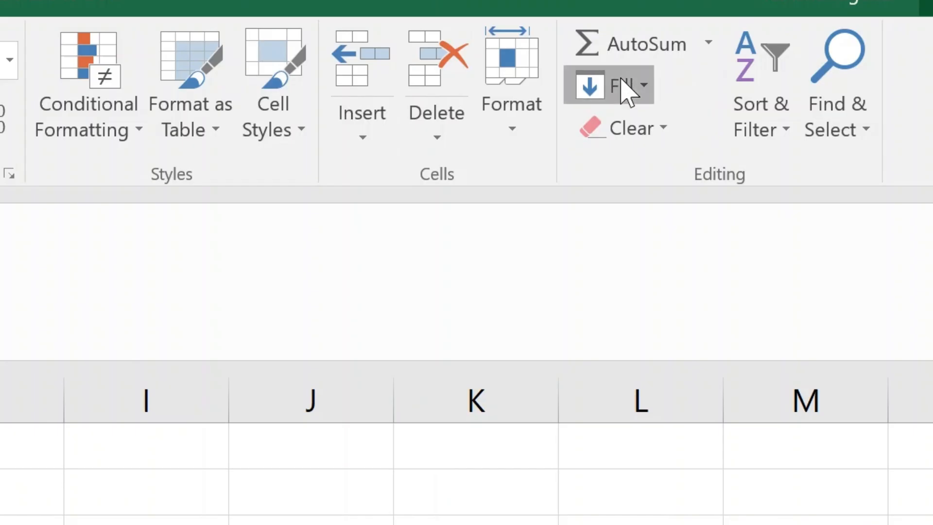
left_click(625, 86)
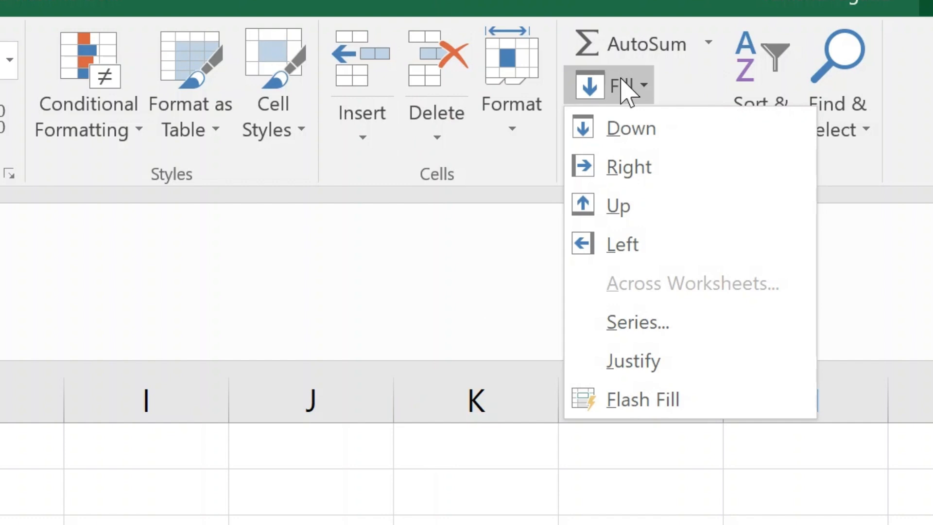
left_click(695, 322)
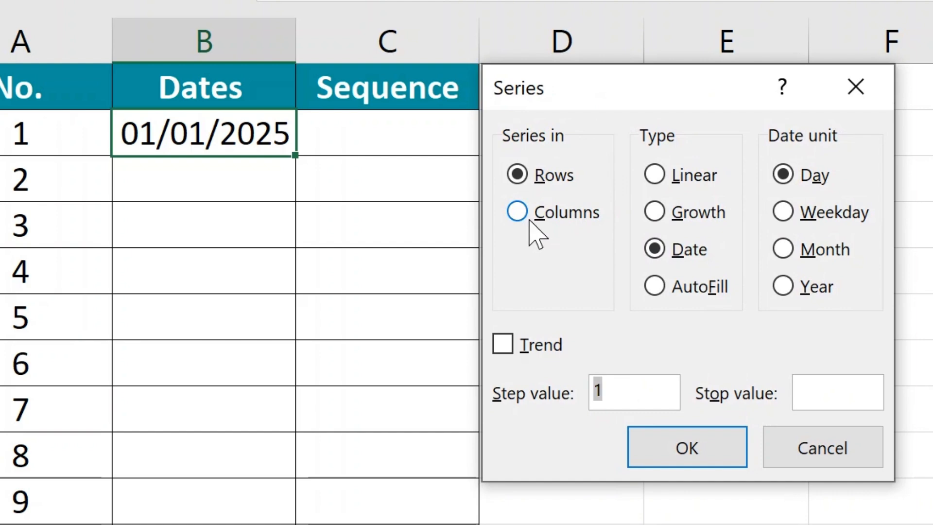
left_click(529, 220)
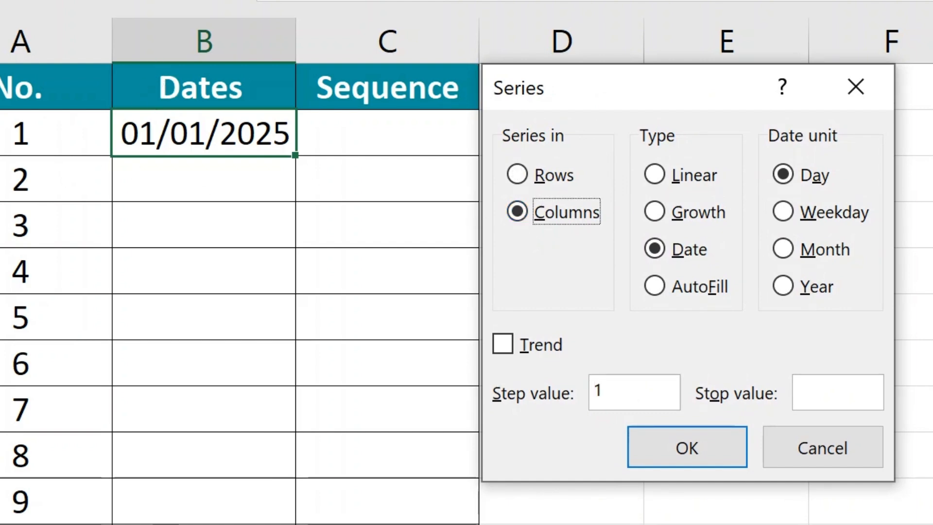
left_click(841, 392)
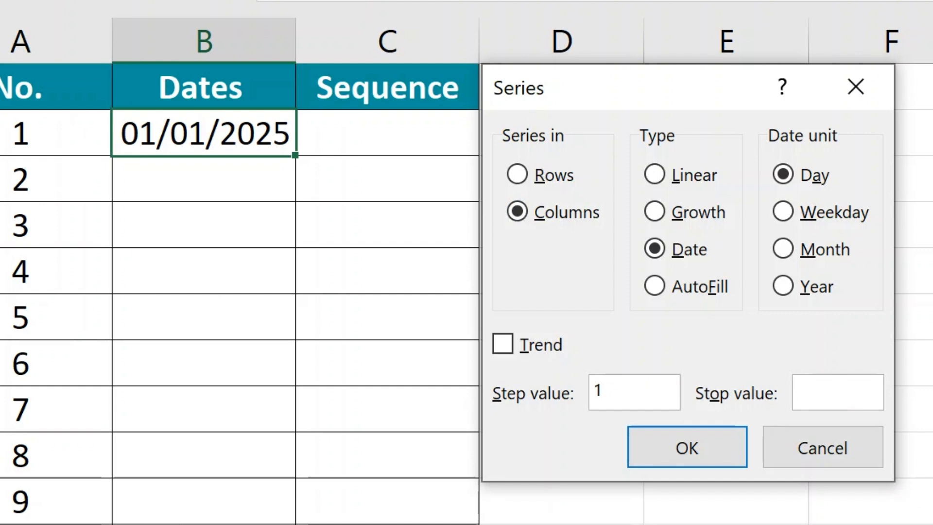
type("31/")
type("12/2025")
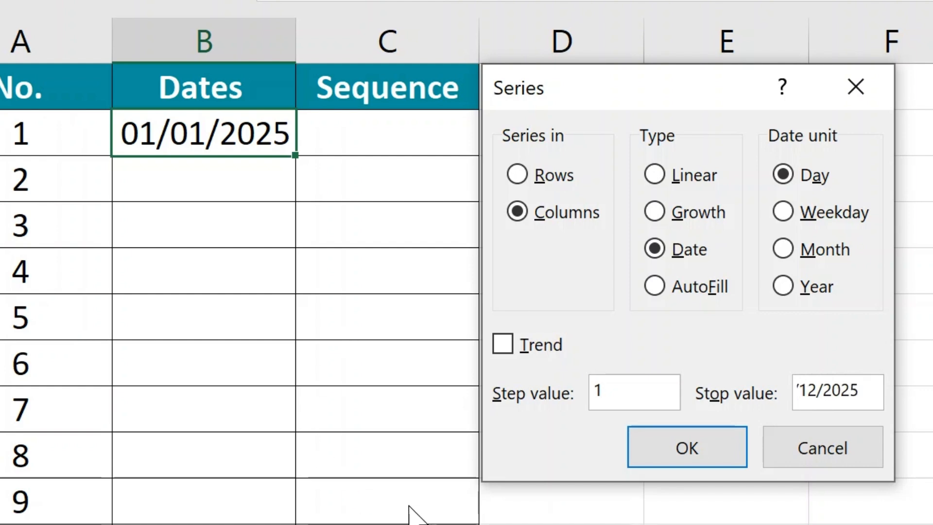
left_click(691, 443)
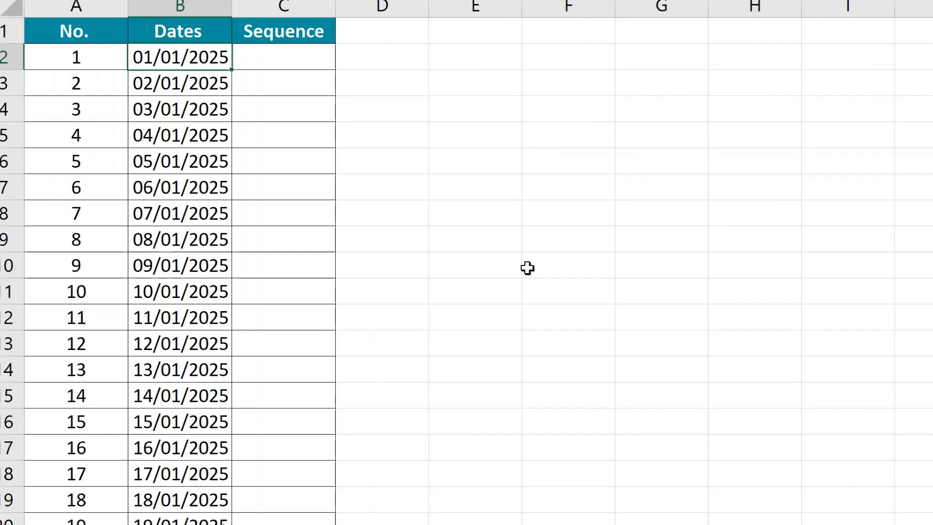
- Check the dates filled down the Dates column through the end of the year
left_click(524, 267)
scroll(223, 141, "down", 3)
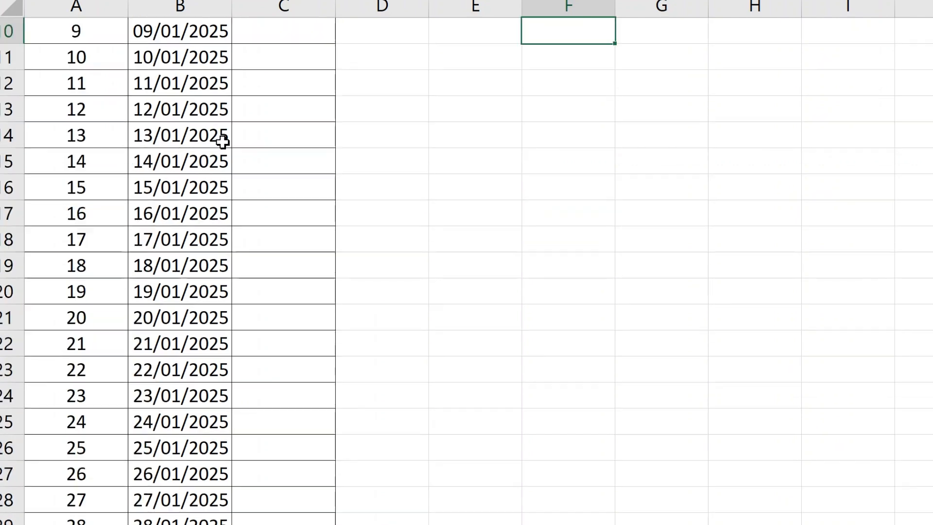
scroll(222, 141, "down", 10)
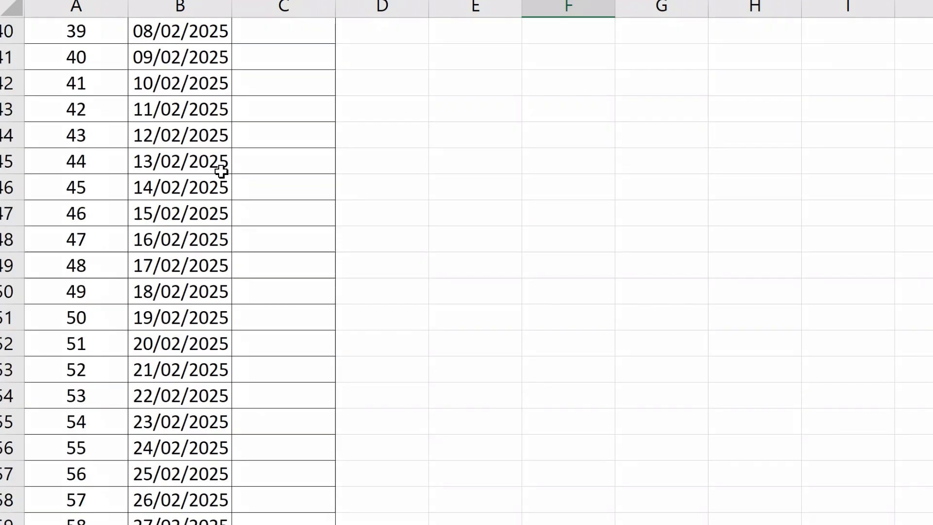
scroll(221, 170, "down", 16)
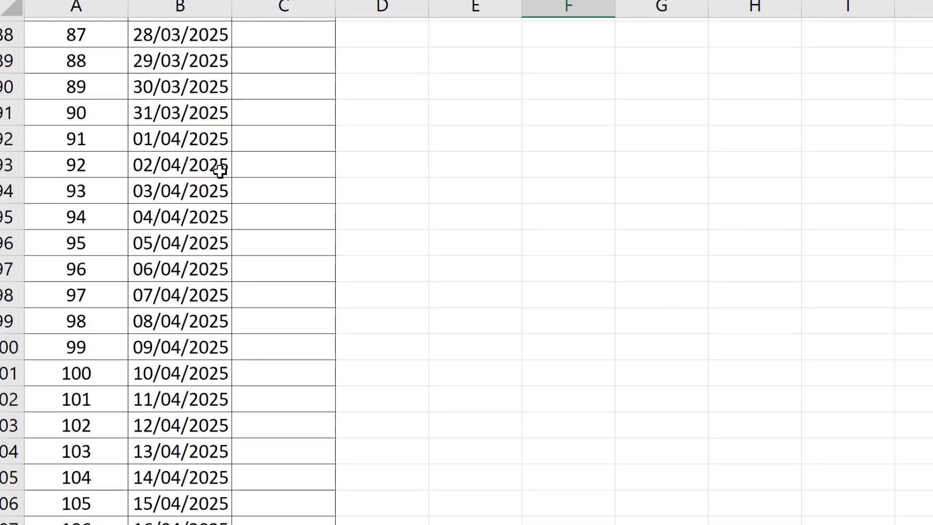
scroll(220, 170, "down", 19)
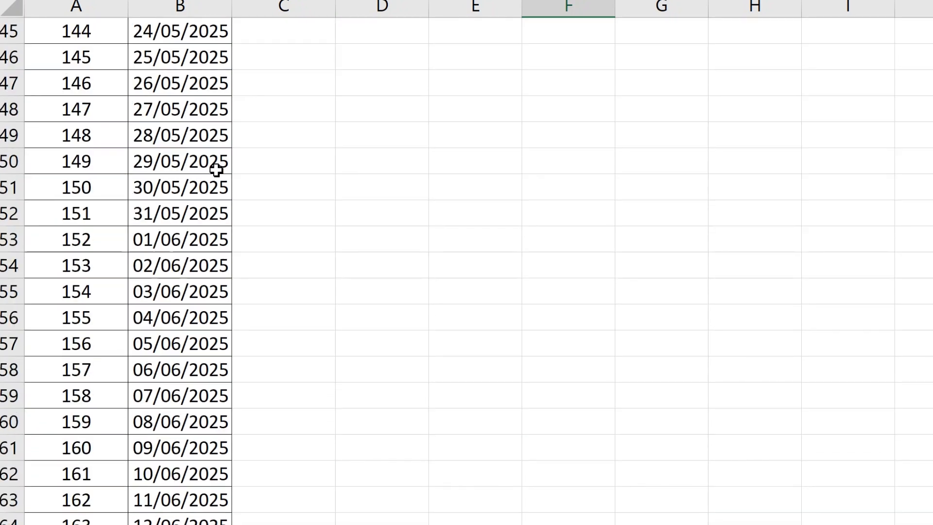
scroll(216, 170, "down", 20)
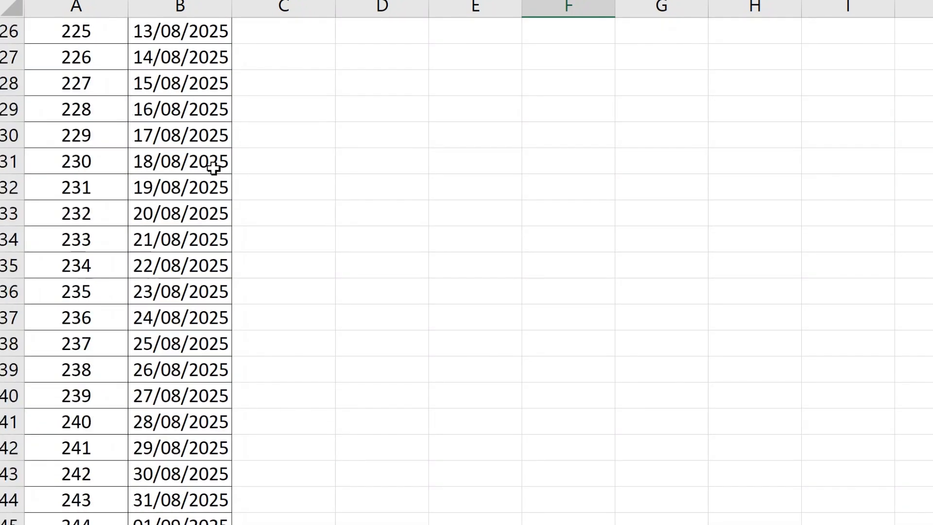
scroll(214, 168, "down", 20)
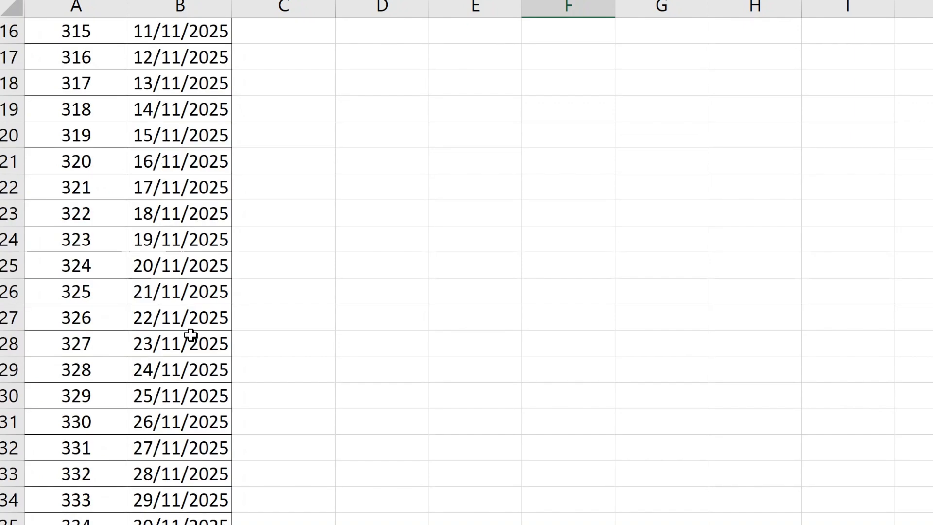
scroll(467, 272, "up", 20)
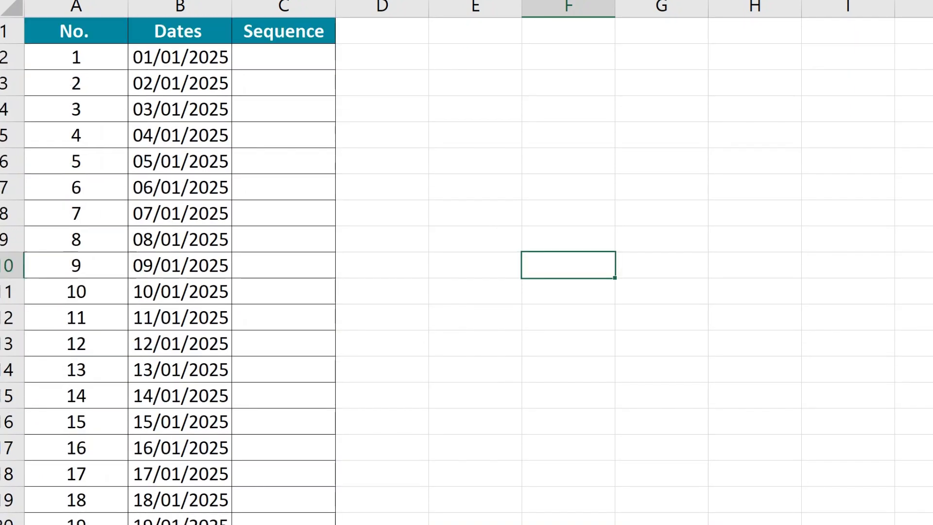
left_click(660, 156)
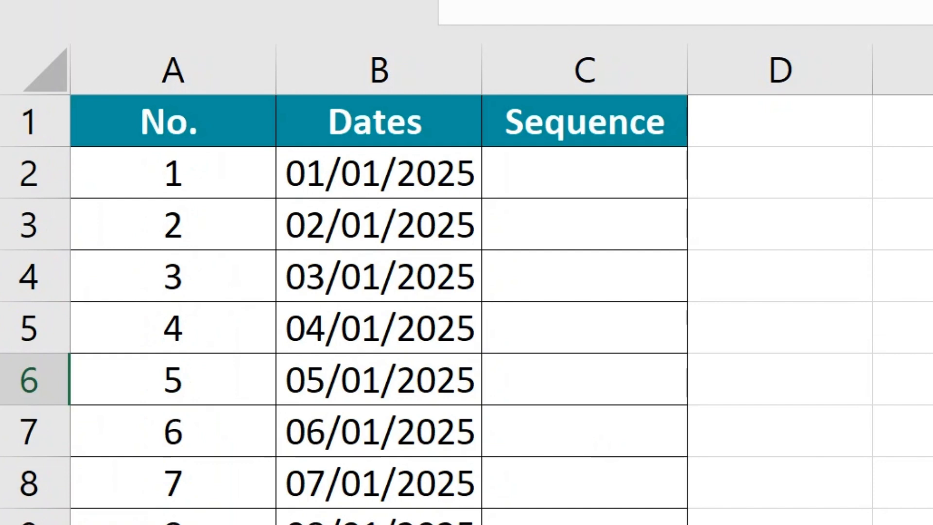
- Enter the starting value 2 in cell C2 under Sequence
left_click(584, 177)
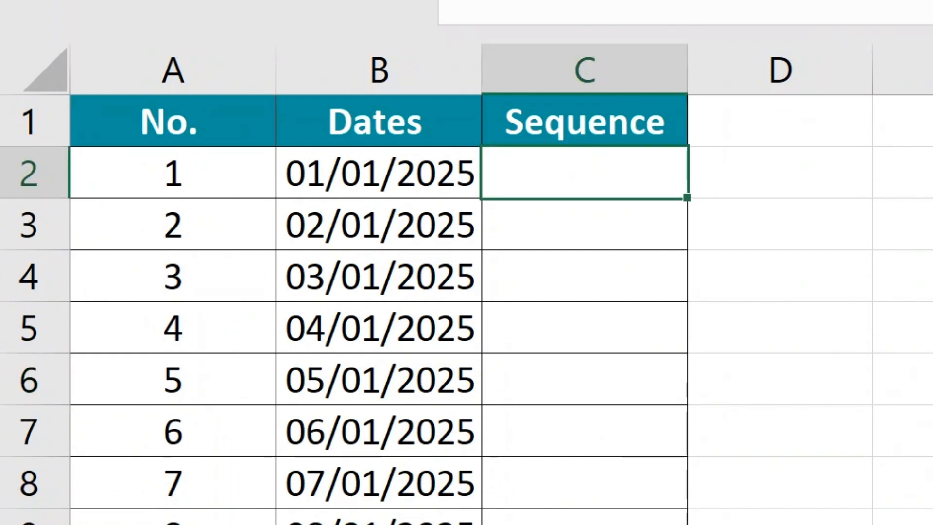
type("2")
left_click(930, 378)
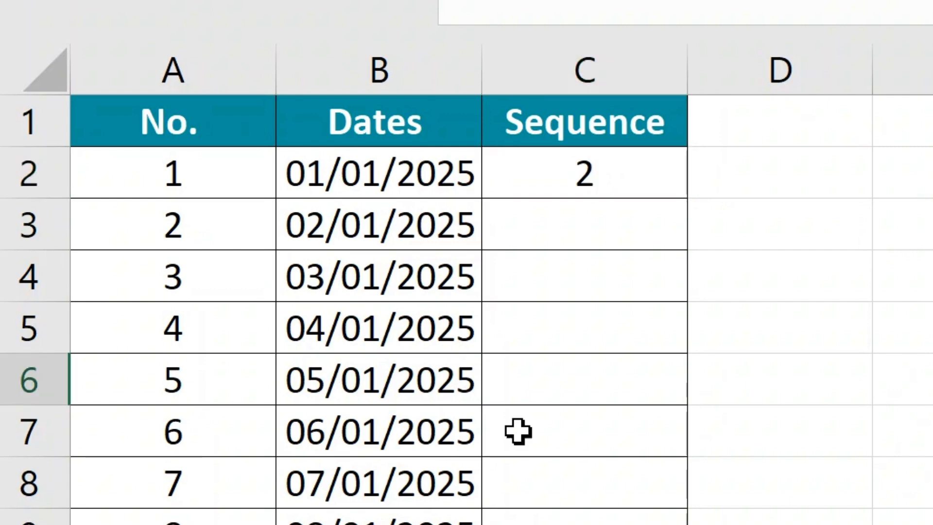
- Fill a linear series down the column from C2 with step value 2 and stop value 200
left_click(538, 176)
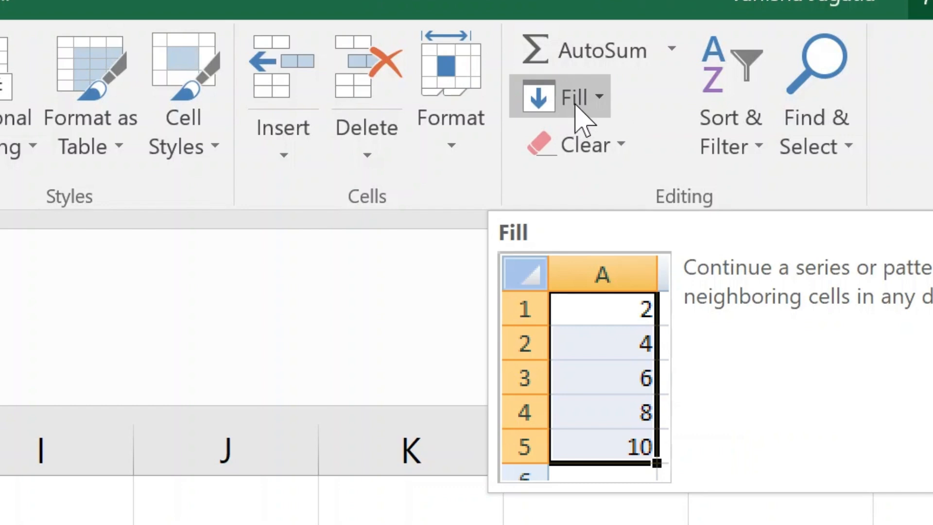
left_click(575, 104)
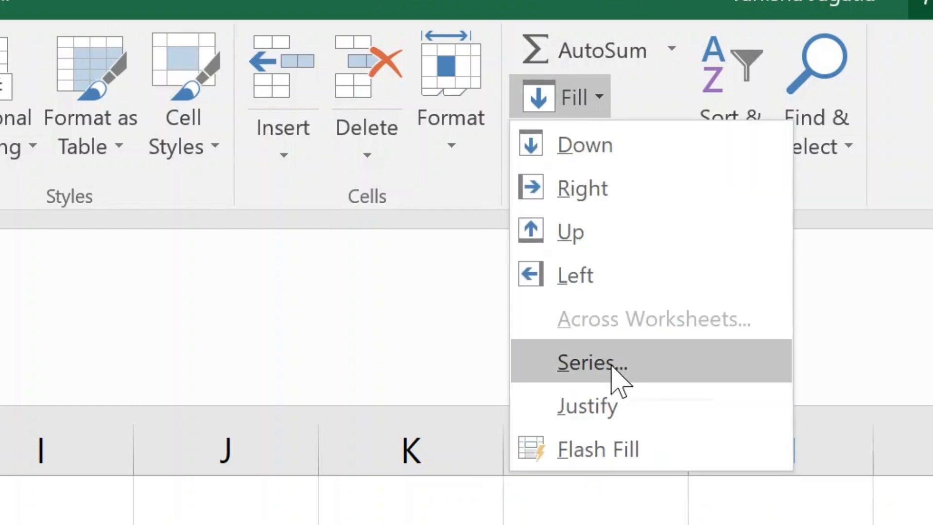
left_click(611, 367)
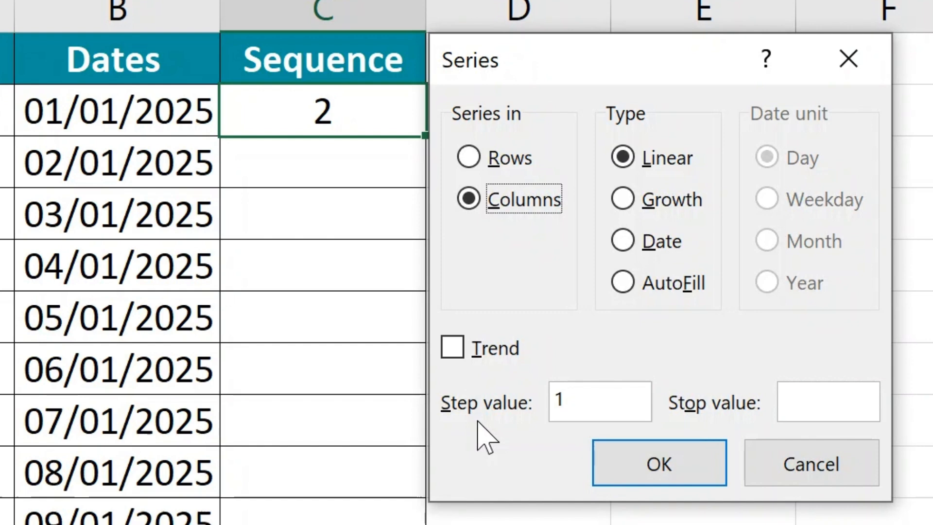
left_click(600, 399)
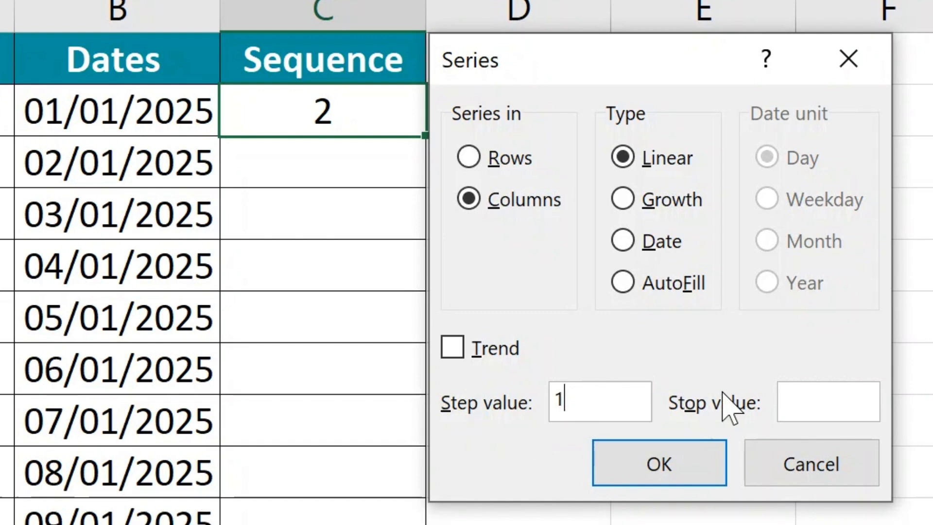
type("2")
left_click(806, 403)
type("200")
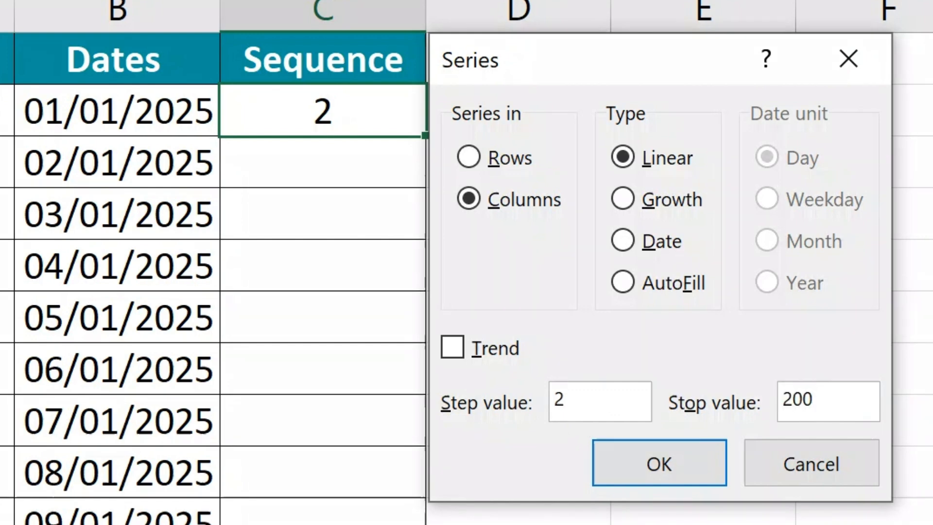
left_click(646, 471)
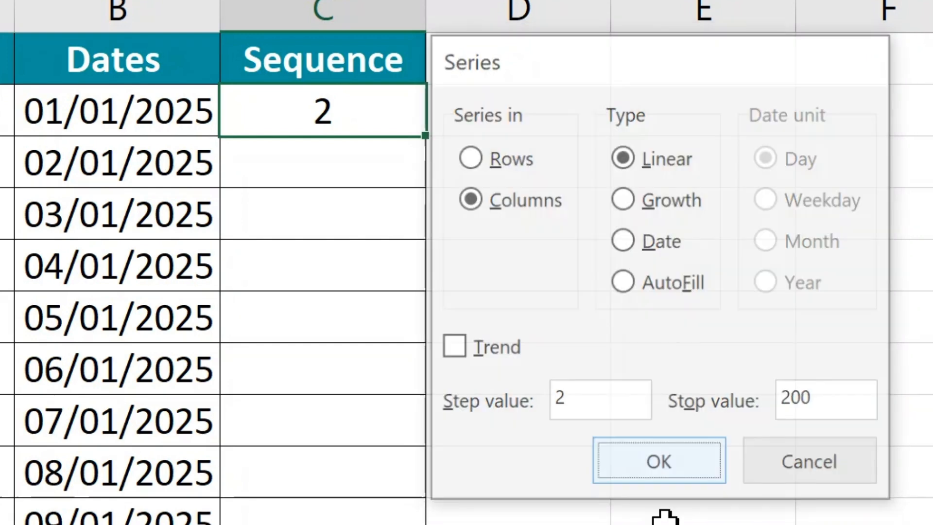
- Check the numbers filled down the Sequence column to its last value
left_click(457, 392)
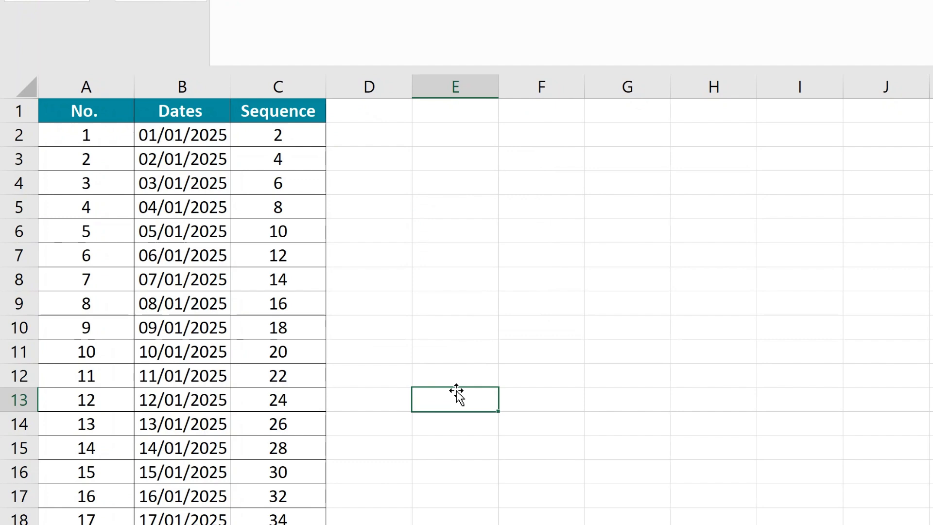
scroll(293, 321, "down", 5)
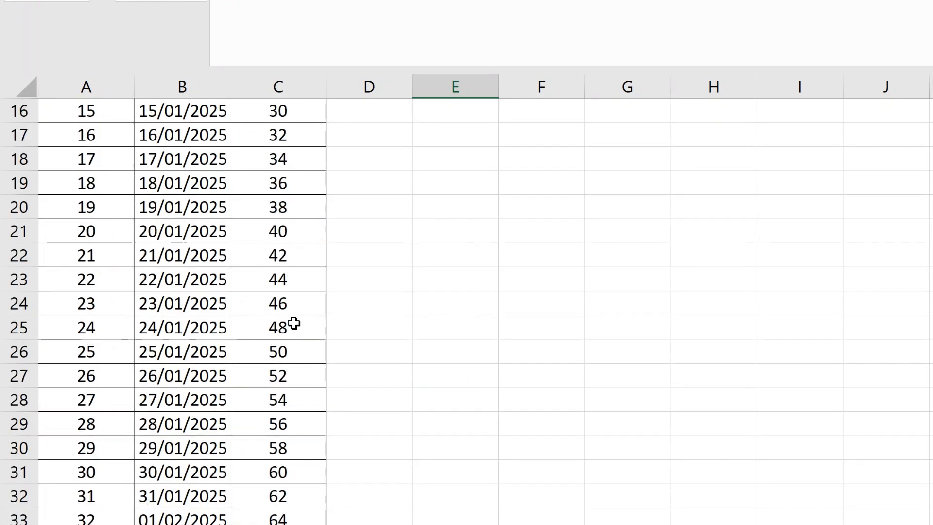
scroll(294, 322, "down", 6)
scroll(295, 323, "up", 11)
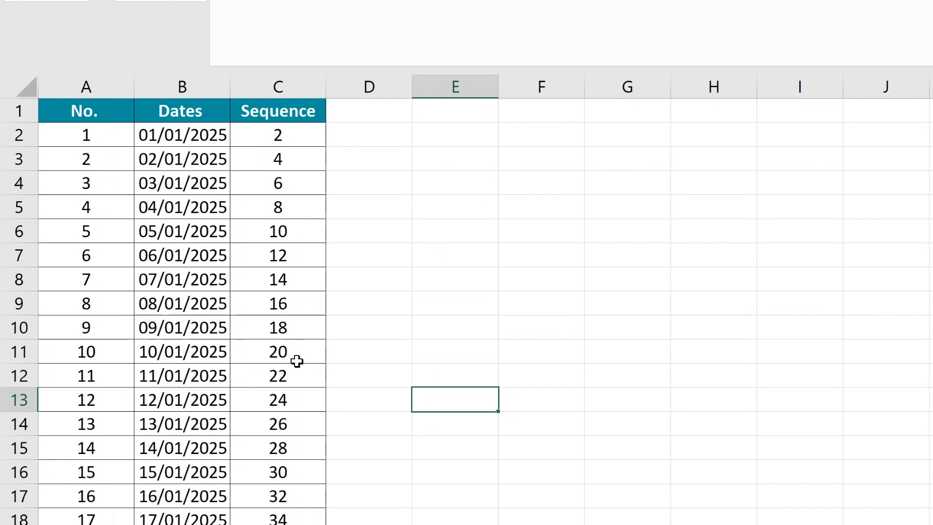
scroll(297, 361, "down", 20)
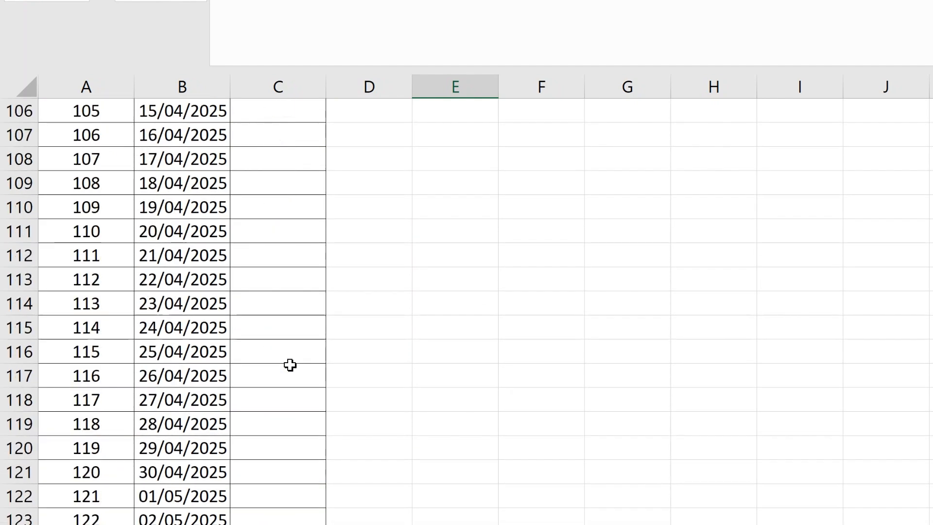
scroll(292, 337, "up", 3)
scroll(297, 210, "up", 4)
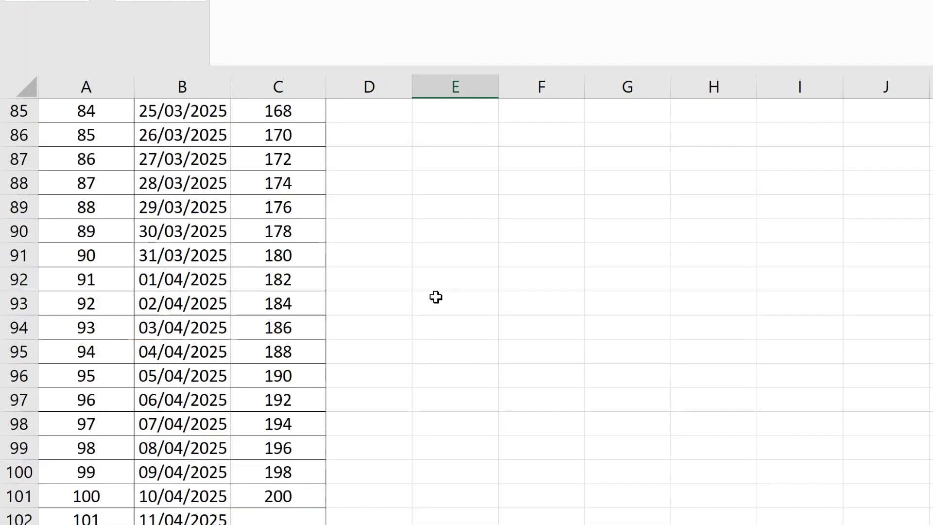
scroll(435, 296, "up", 20)
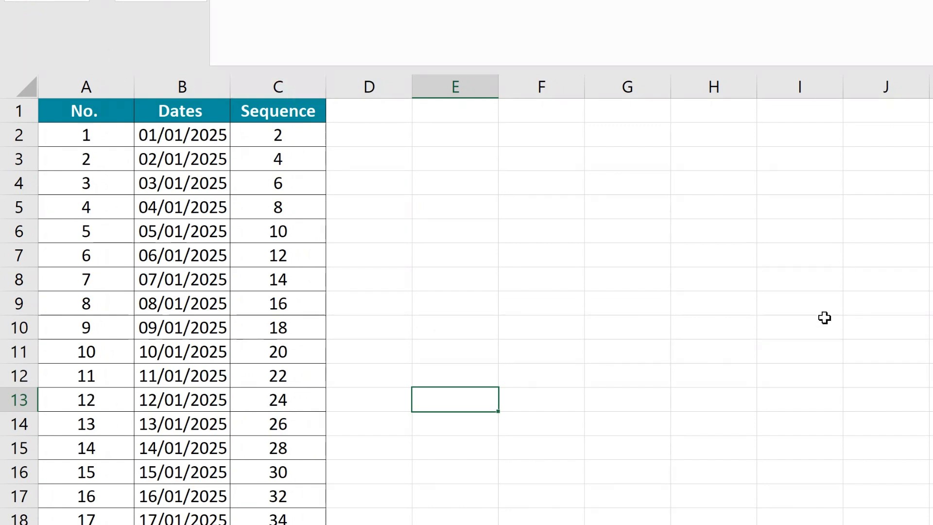
- Switch to the sheet with the horizontal table and enter 1 in cell B1 of the No. row
left_click(795, 335)
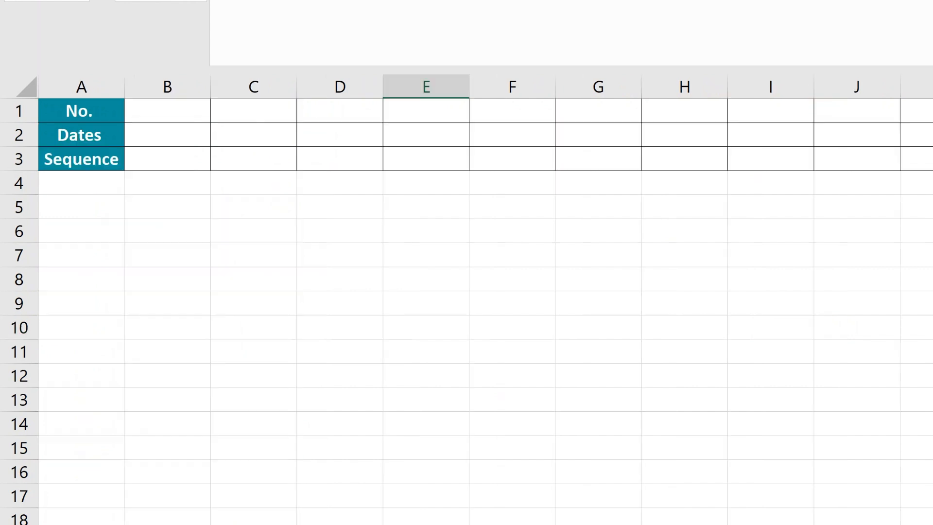
left_click(273, 173)
left_click(177, 398)
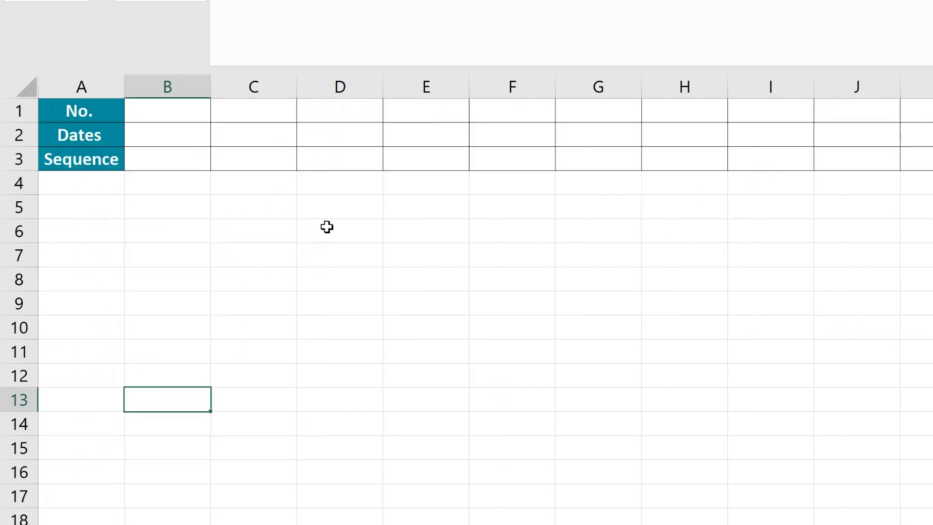
left_click(185, 113)
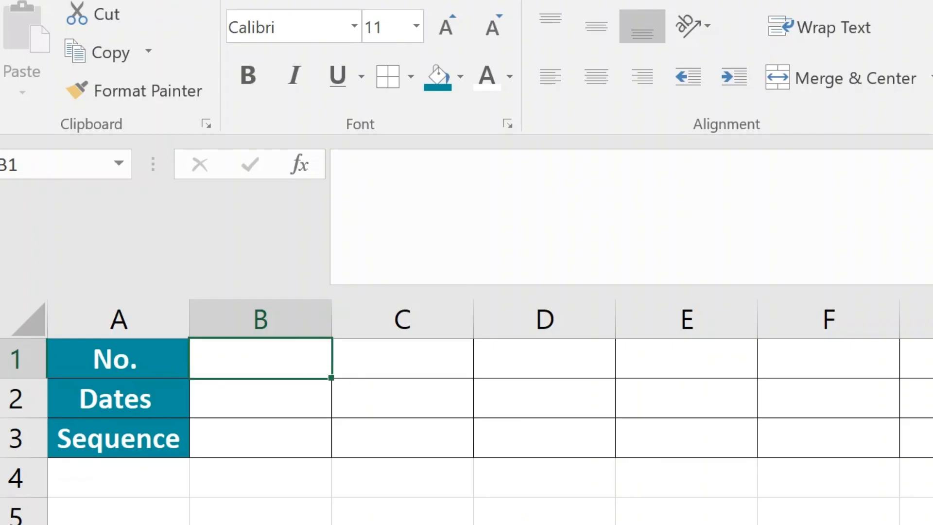
type("1")
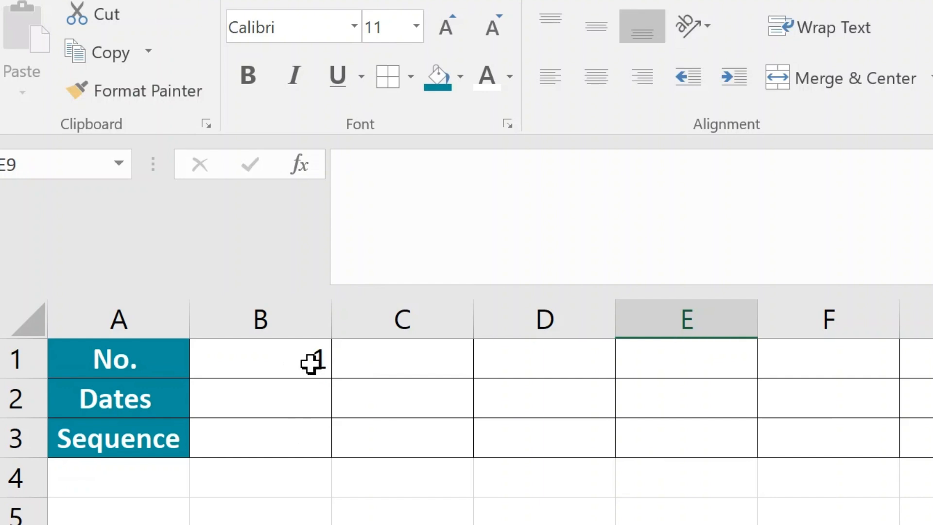
- Fill a linear series along the row from B1 with step value 1 and stop value 1000
left_click(311, 363)
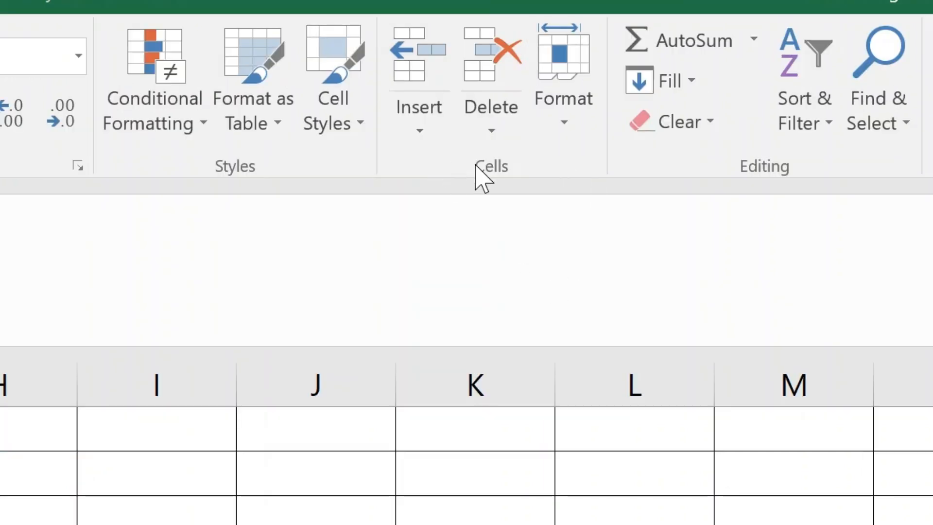
left_click(695, 85)
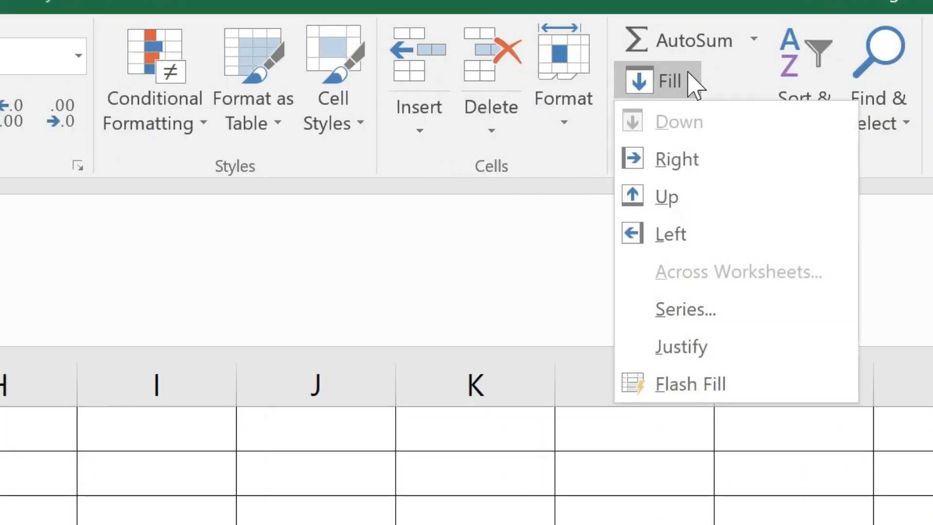
left_click(729, 308)
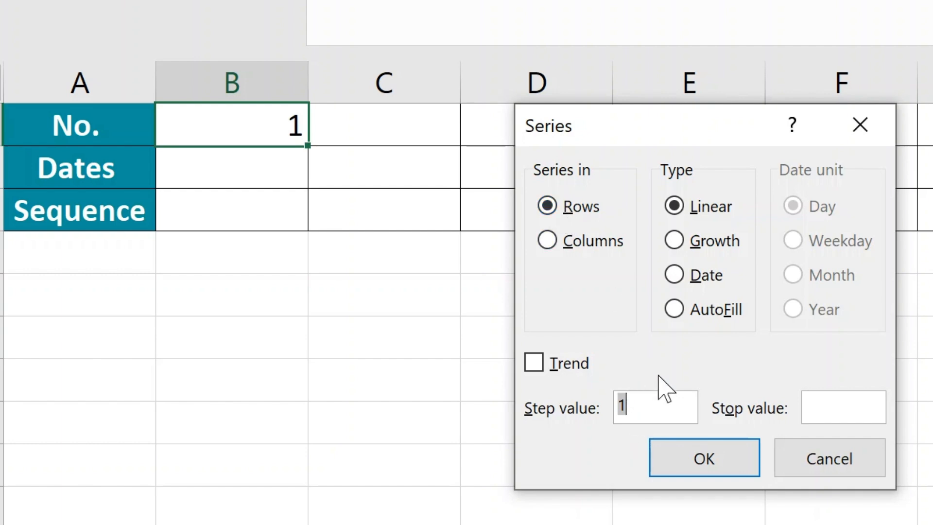
left_click(849, 408)
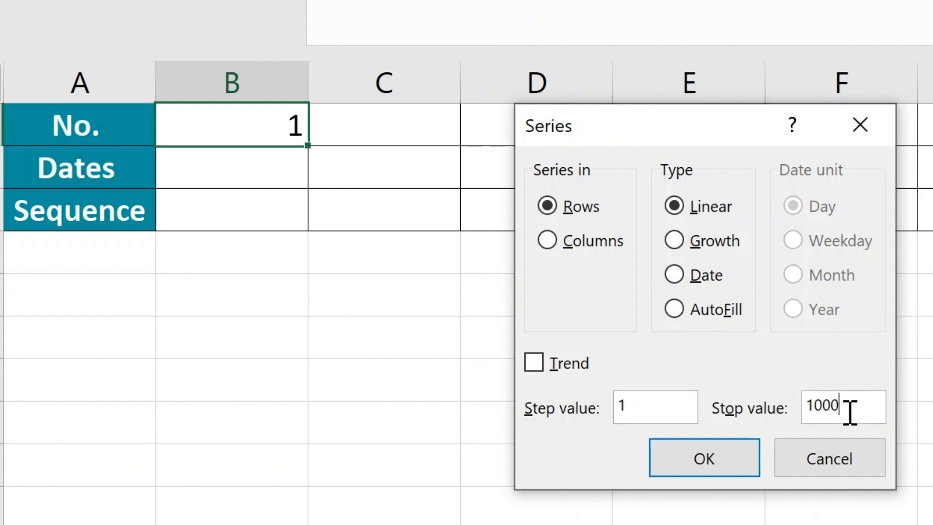
left_click(749, 468)
left_click(758, 473)
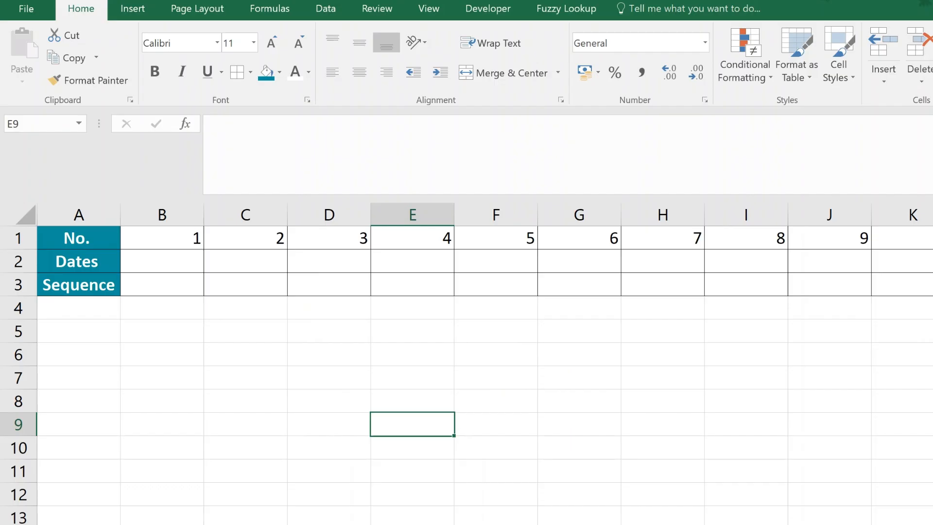
- Enter the start date 01/01/2025 in cell B2 of the Dates row
scroll(483, 364, "right", 7)
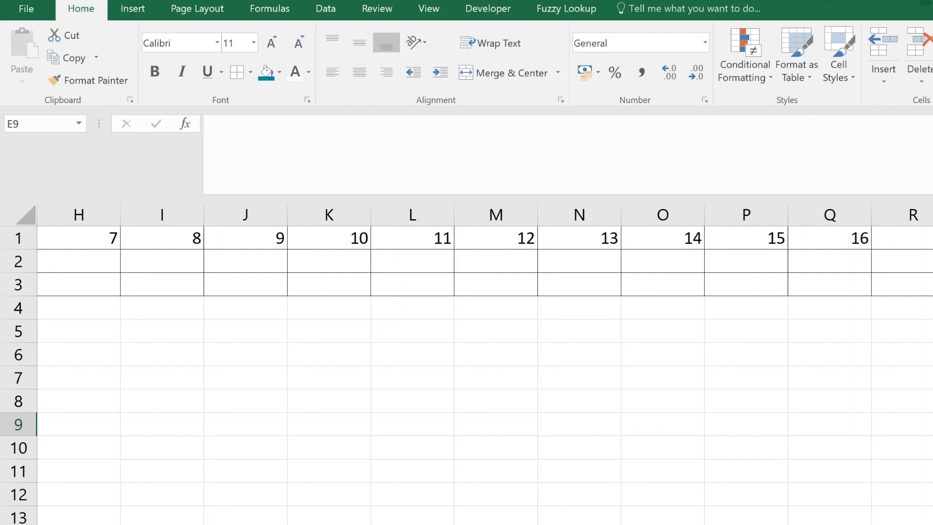
scroll(83, 274, "left", 7)
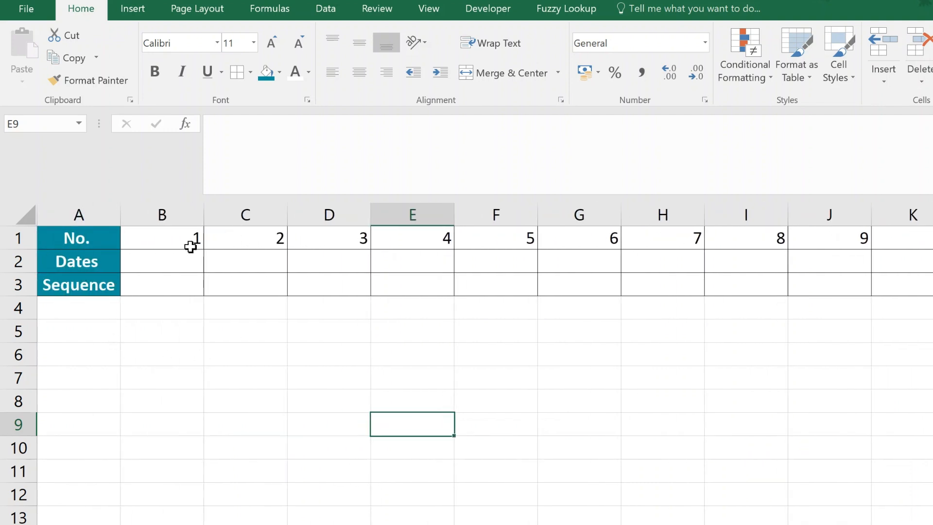
left_click(178, 265)
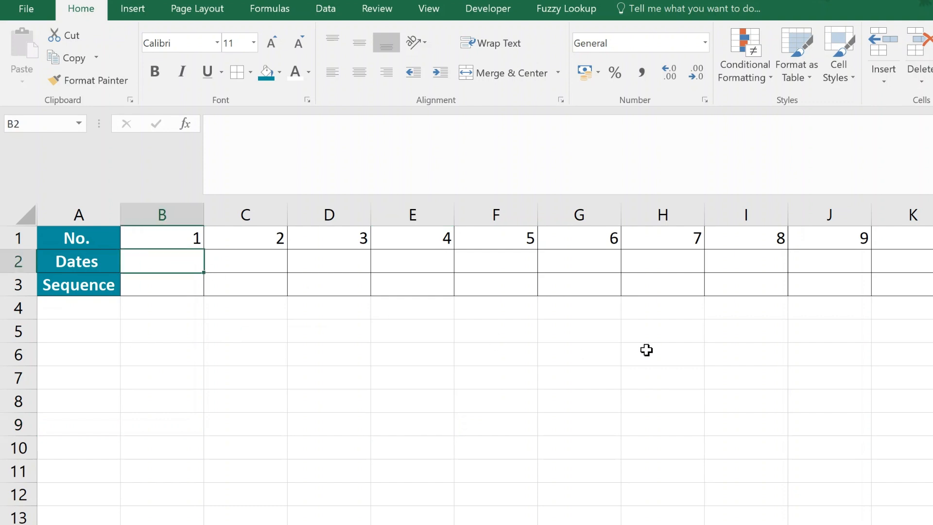
type("01/01/")
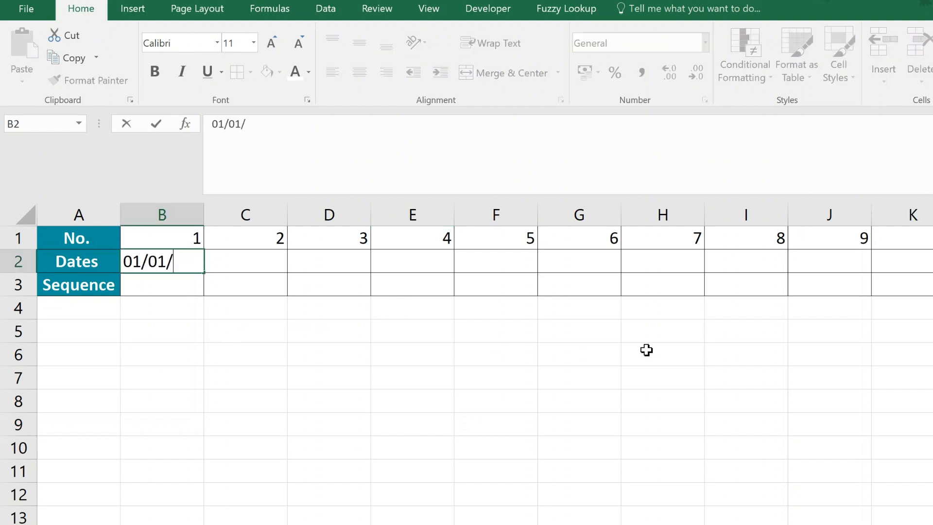
type("2025")
key("Return")
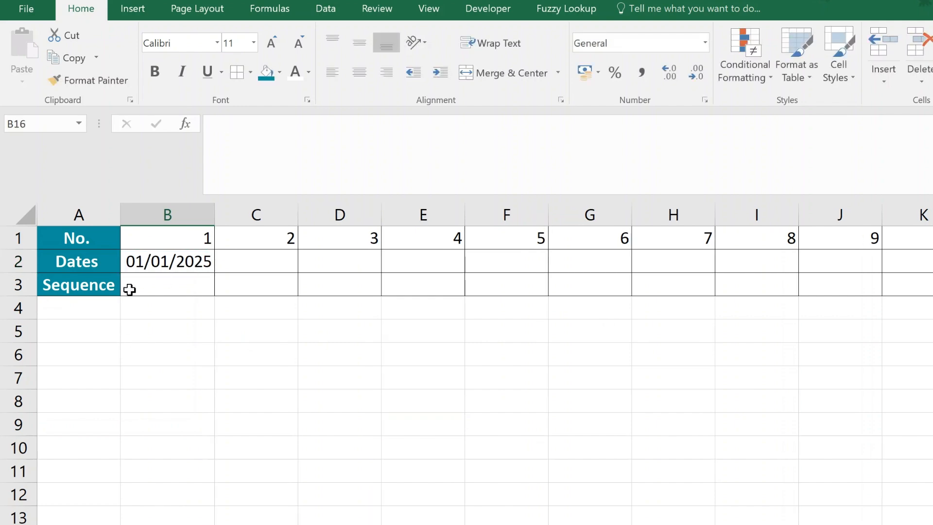
- Fill a daily date series along the row from B2 with step value 1 and stop value 31/12/2025
left_click(175, 254)
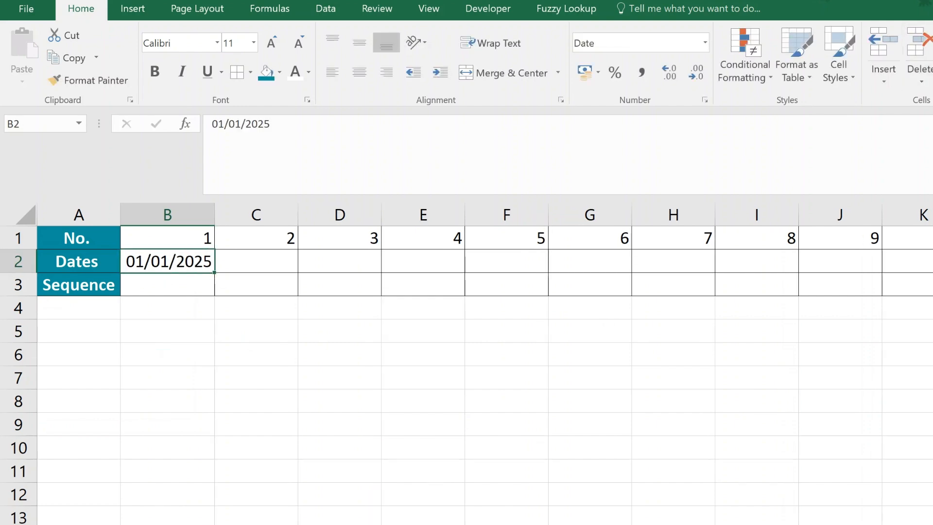
left_click(690, 73)
left_click(675, 272)
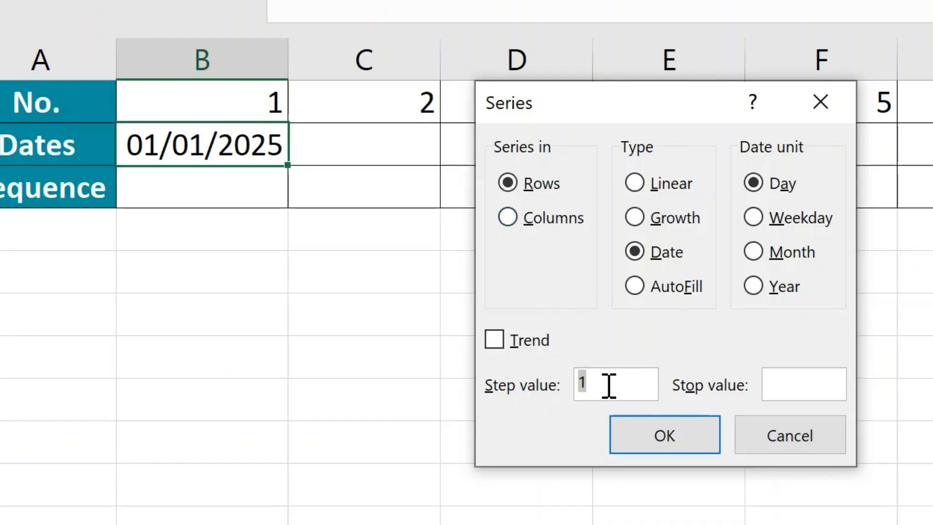
left_click(607, 383)
left_click(825, 385)
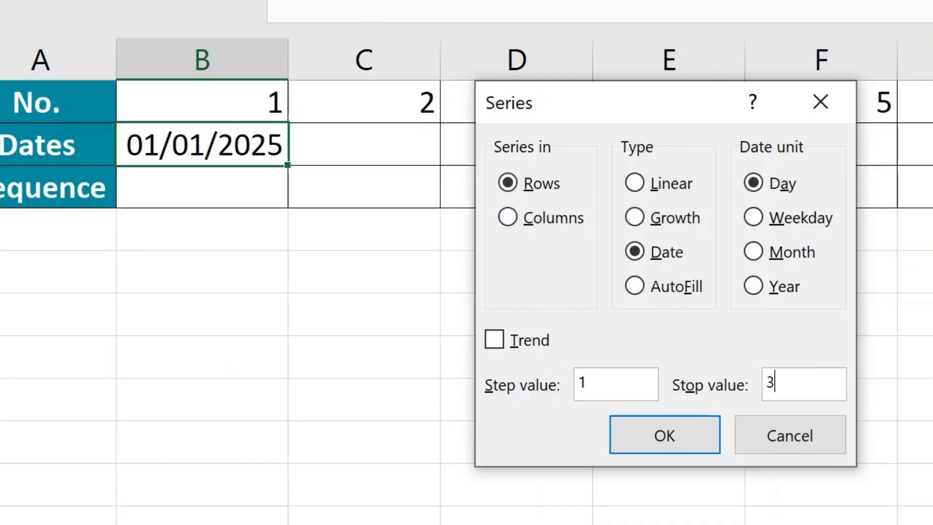
type("31/12/")
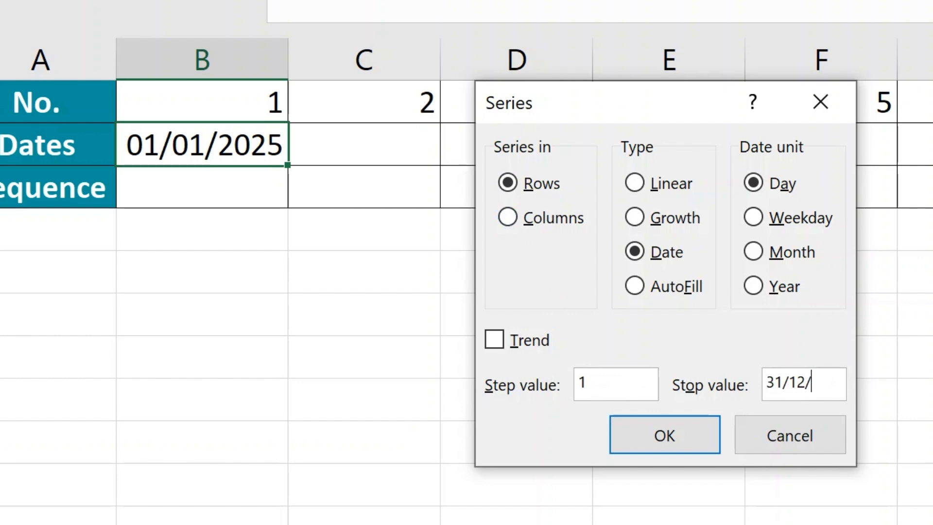
type("2025")
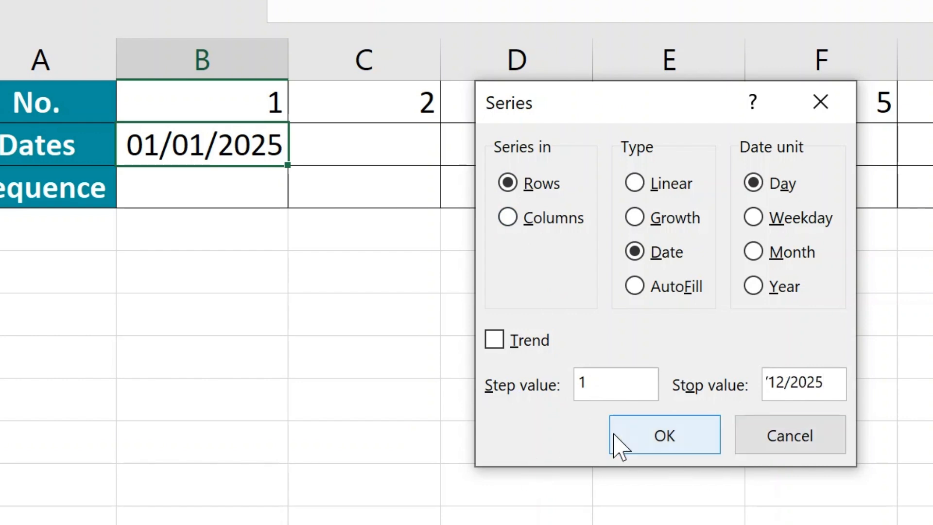
left_click(624, 440)
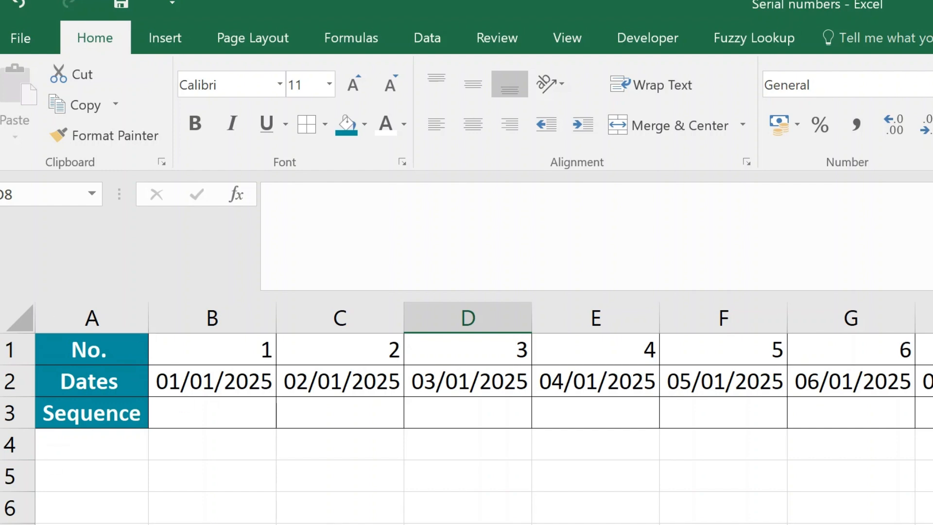
- Enter 3 in cell B3 as the first value of the Sequence row
scroll(484, 413, "right", 5)
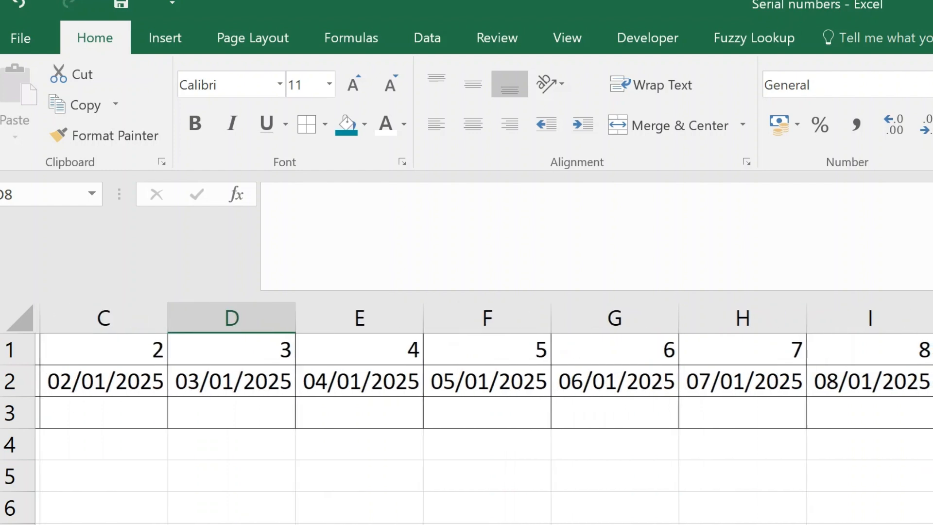
scroll(484, 413, "left", 5)
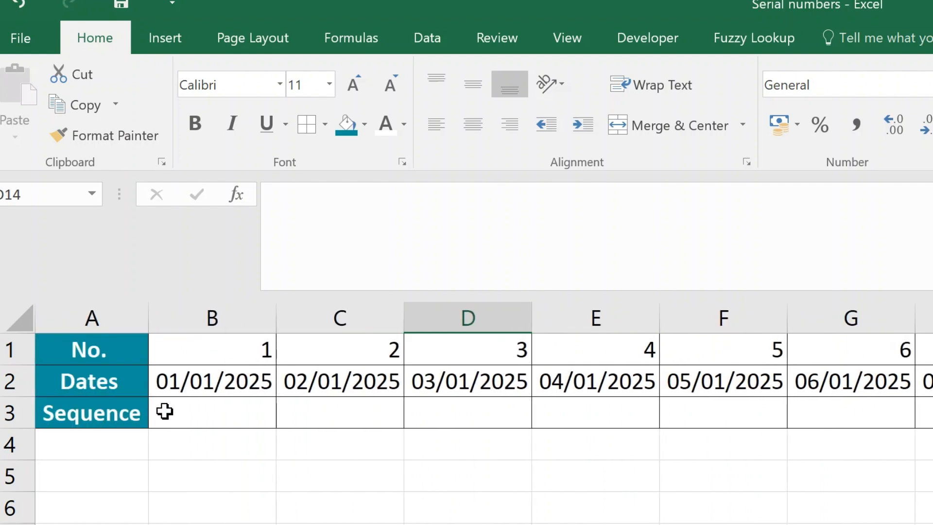
left_click(189, 416)
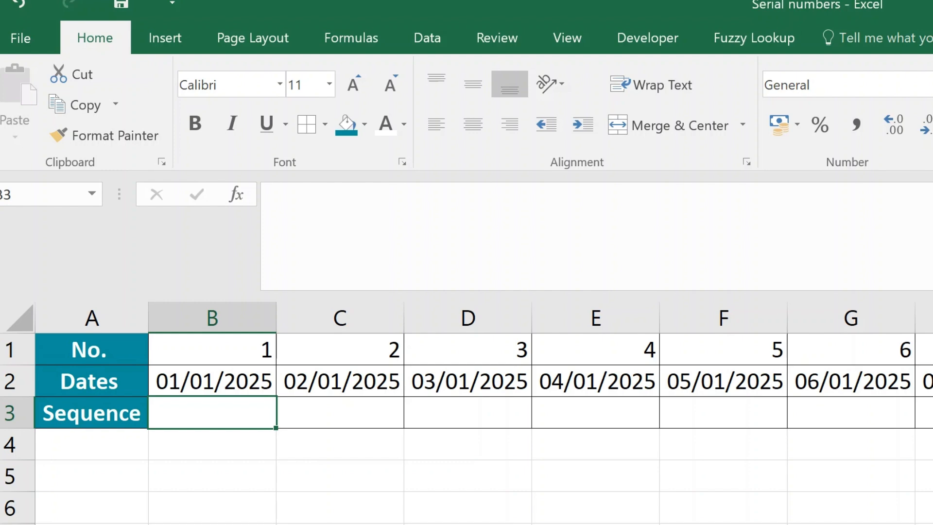
type("3")
key("Return")
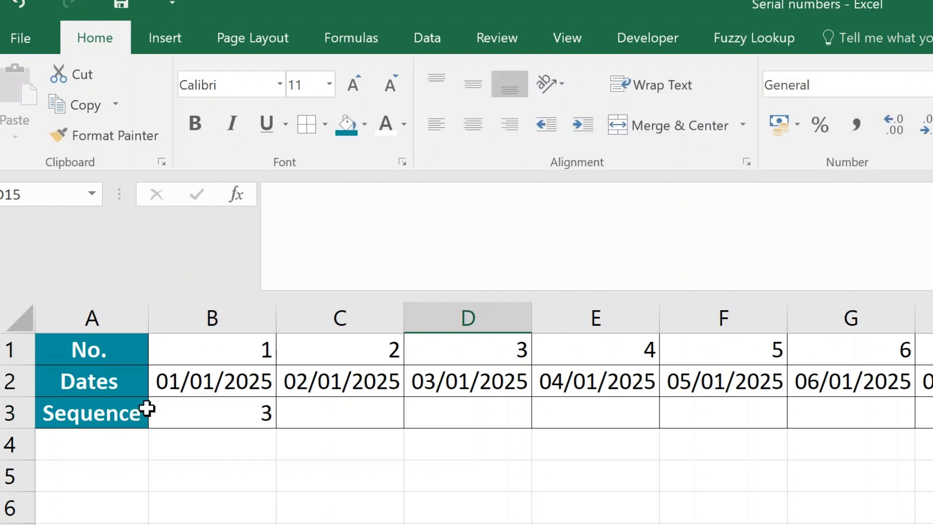
- Fill a linear series along the row from B3 with step value 3 and stop value 300
left_click(202, 410)
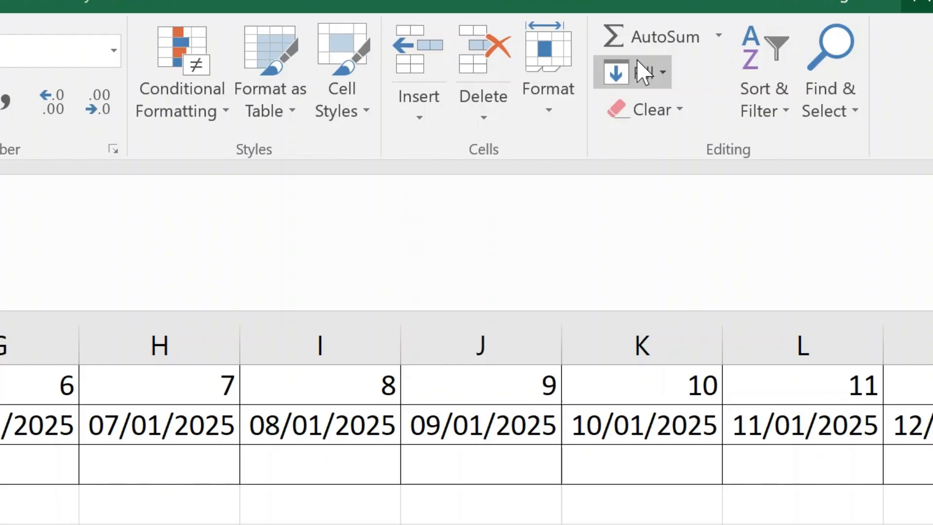
left_click(643, 73)
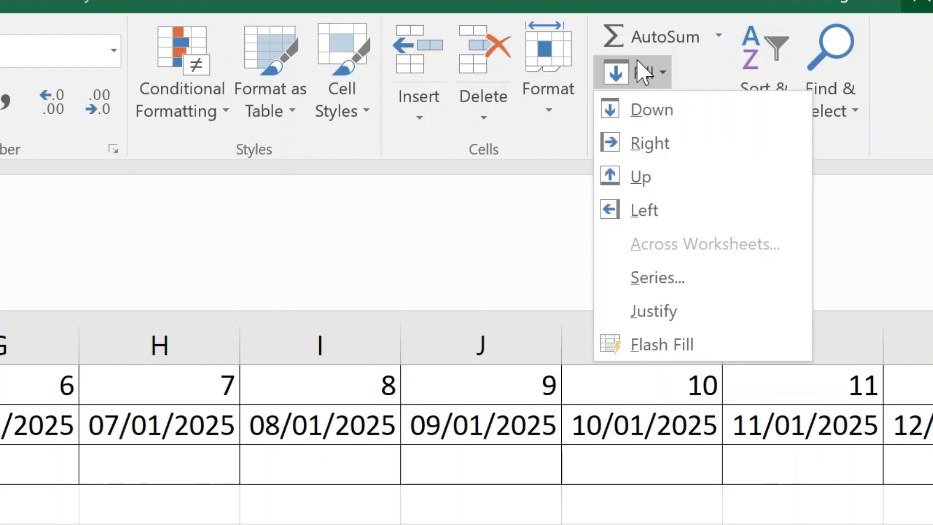
left_click(664, 280)
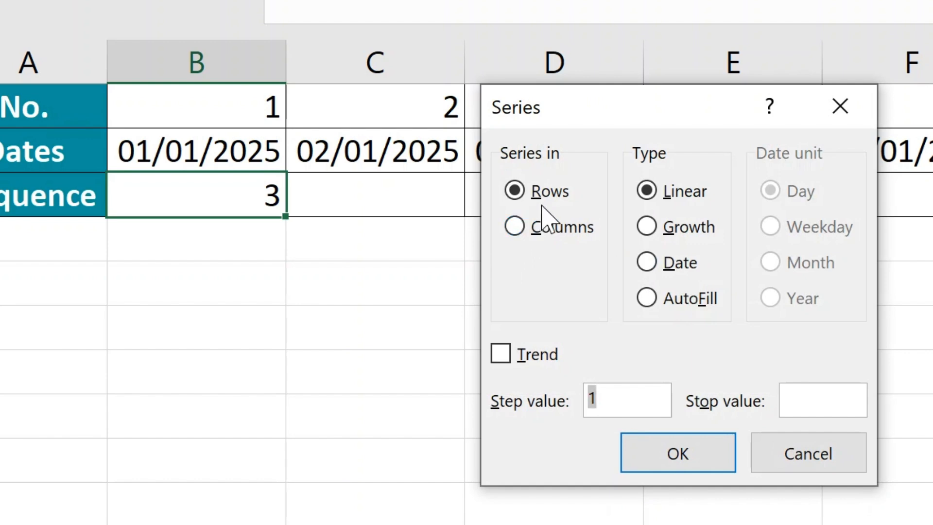
left_click(635, 409)
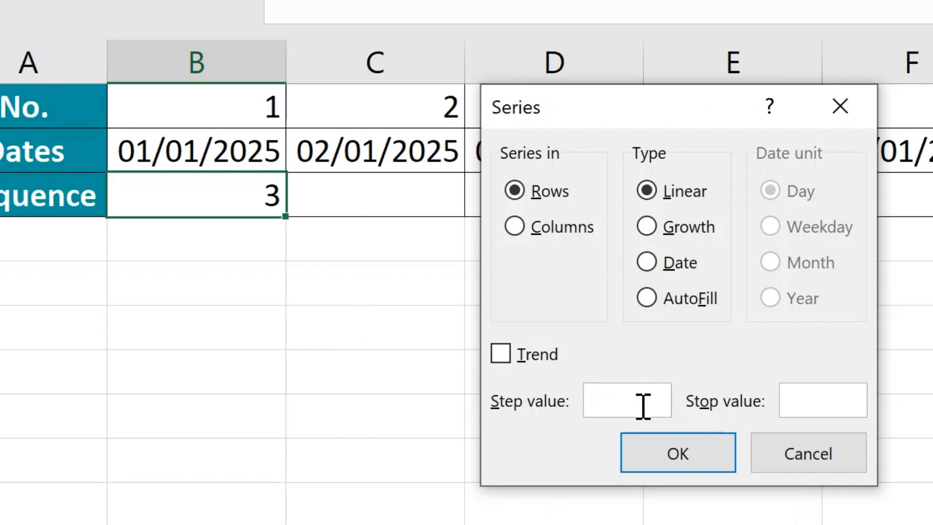
left_click(823, 410)
type("300")
left_click(690, 461)
left_click(733, 524)
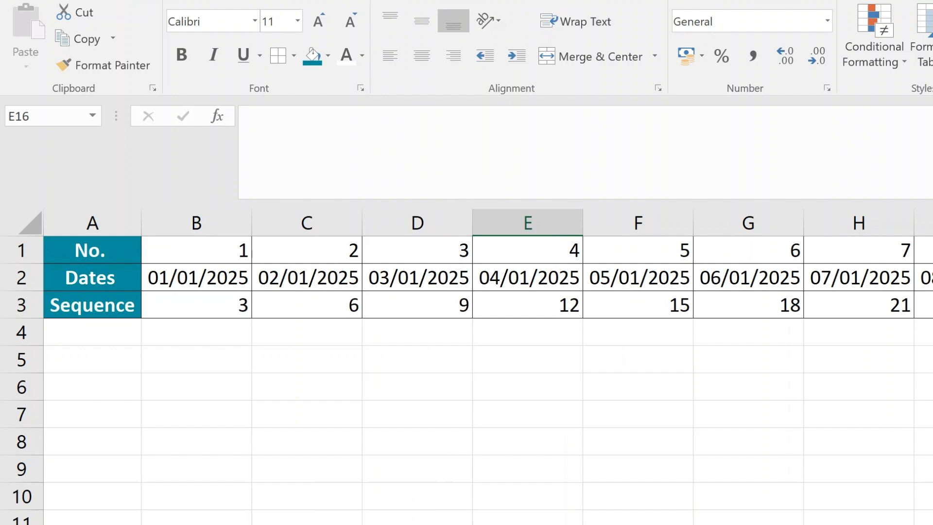
- Look over the filled rows of the horizontal table and the filled columns on the vertical table's sheet
scroll(488, 366, "right", 10)
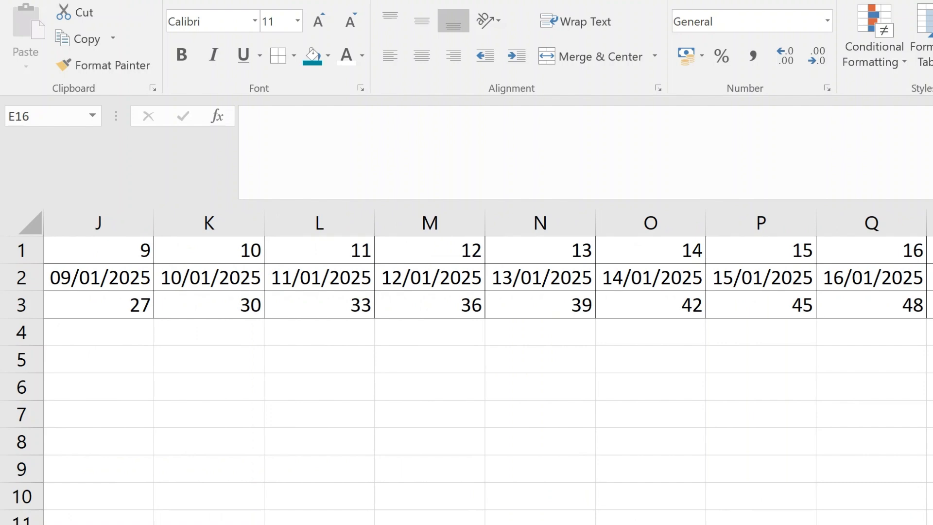
scroll(487, 367, "left", 1)
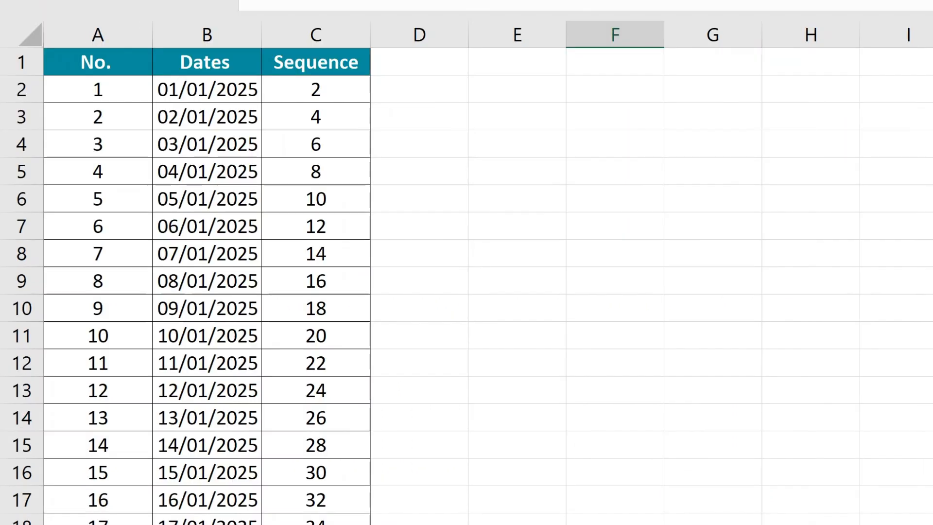
left_click(419, 523)
scroll(467, 287, "down", 4)
scroll(466, 287, "up", 4)
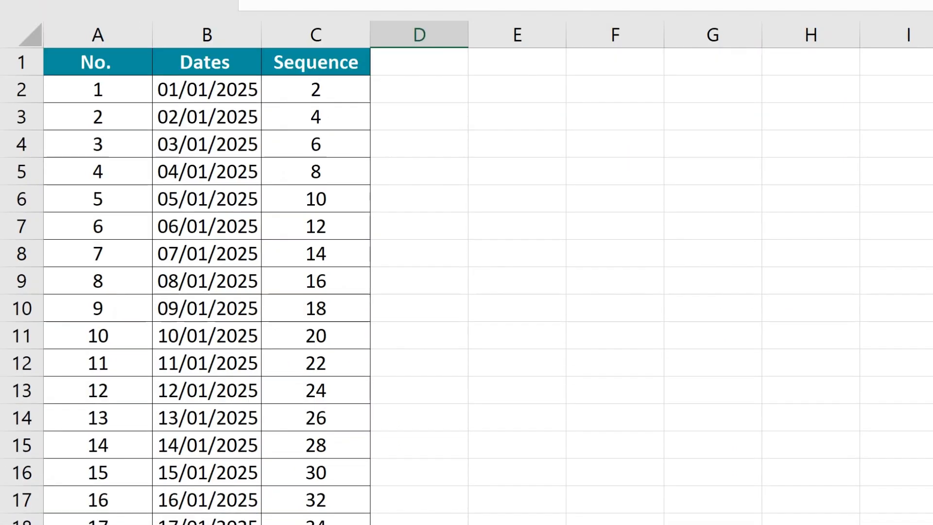